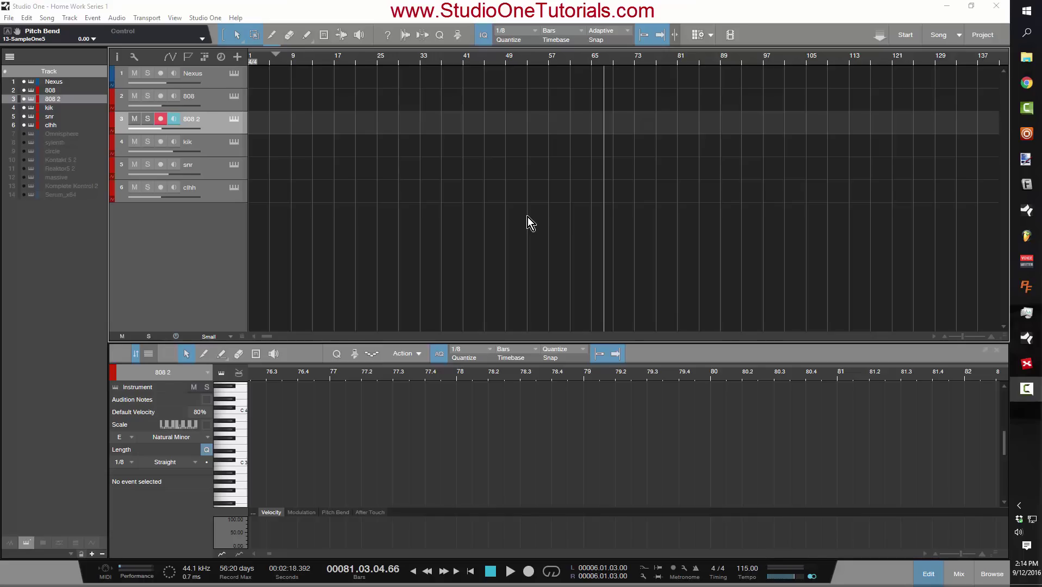
left_click(223, 79)
left_click(233, 74)
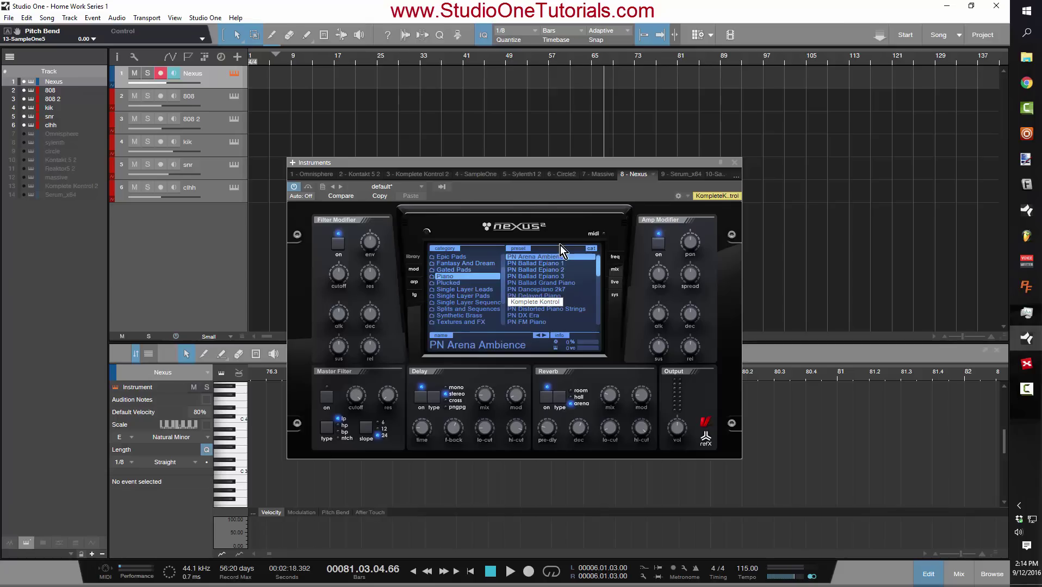
left_click(736, 162)
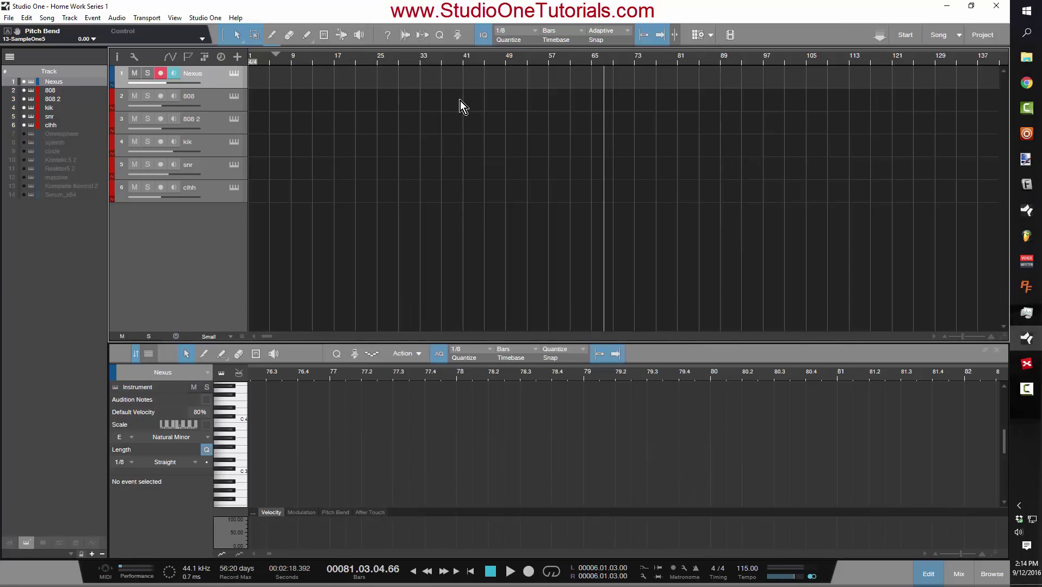
Highlight the E Natural Minor scale on the editor keyboard and zoom the arrangement back to bar 1.
left_click(210, 426)
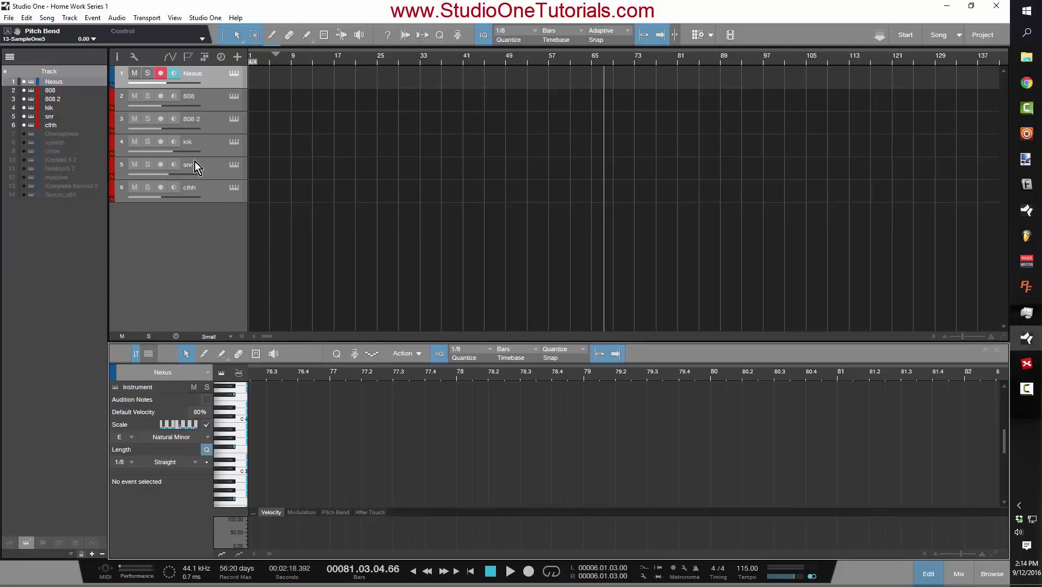
scroll(281, 76, "up", 3)
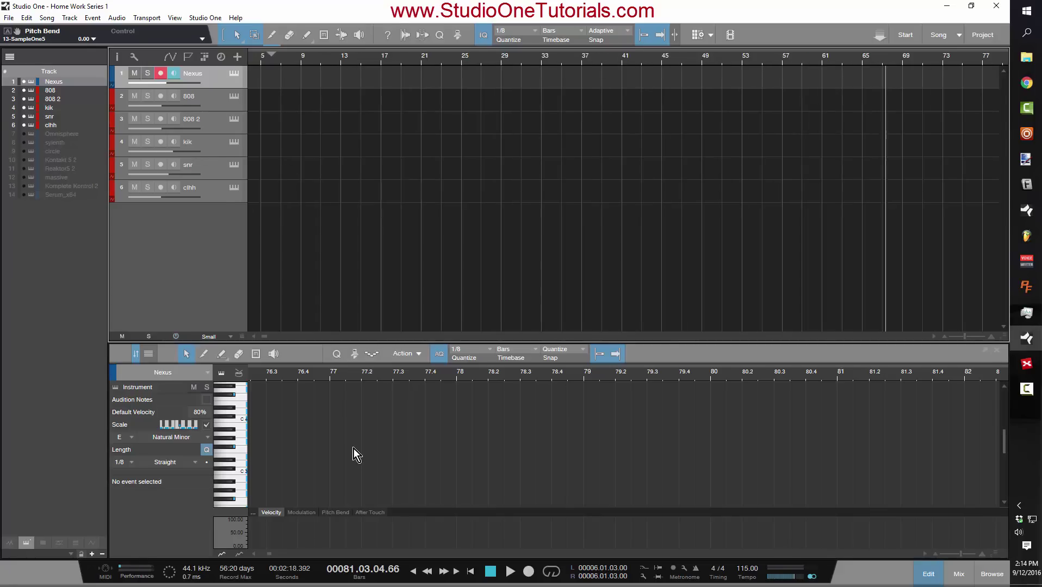
left_click_drag(265, 556, 237, 555)
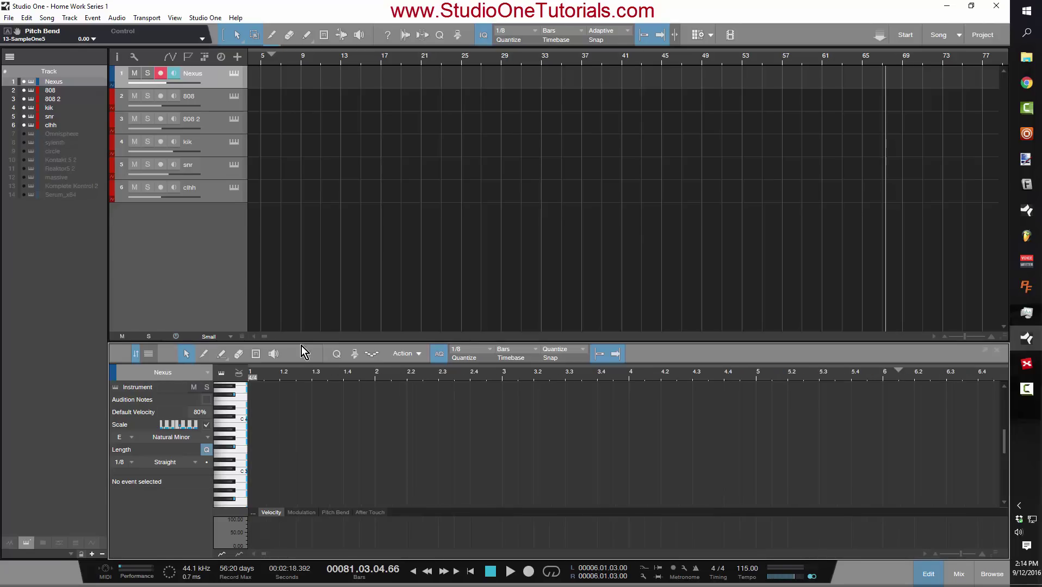
left_click_drag(269, 339, 244, 336)
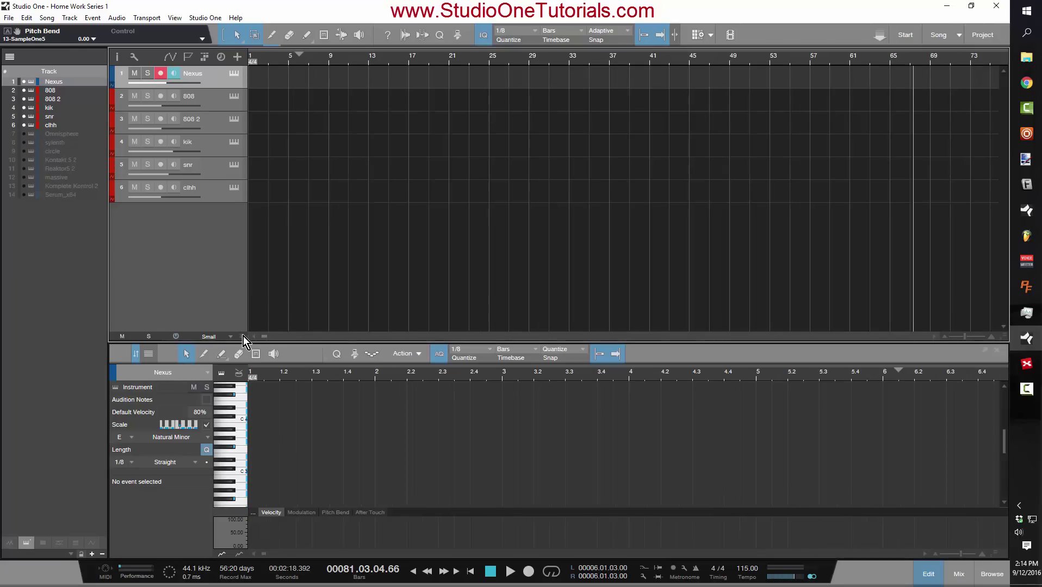
Create a Nexus event ending at bar 5 and fill bar 1 with E3 eighth notes.
double_click(261, 82)
mouse_move(269, 82)
left_mouse_down()
mouse_move(288, 82)
mouse_move(249, 81)
left_mouse_up()
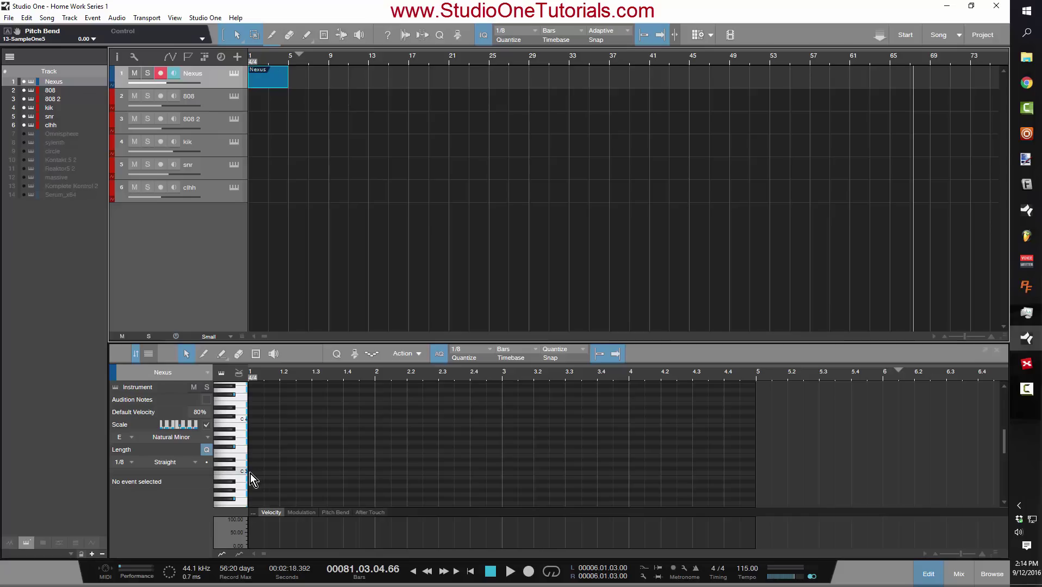
left_click(250, 474)
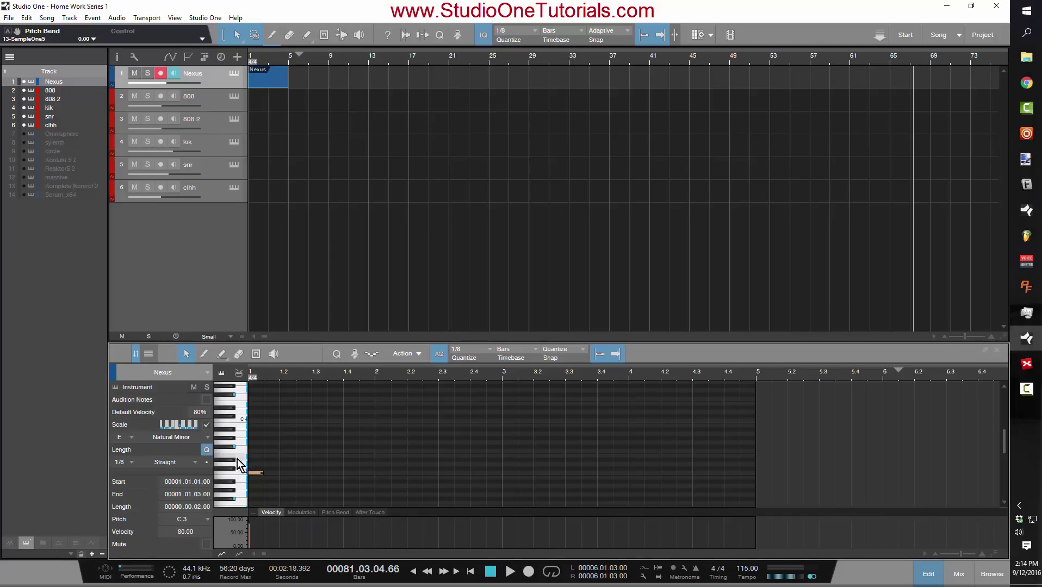
left_click_drag(257, 472, 256, 456)
key("d")
key("d")
key("d")
key("d")
key("d")
key("d")
key("d")
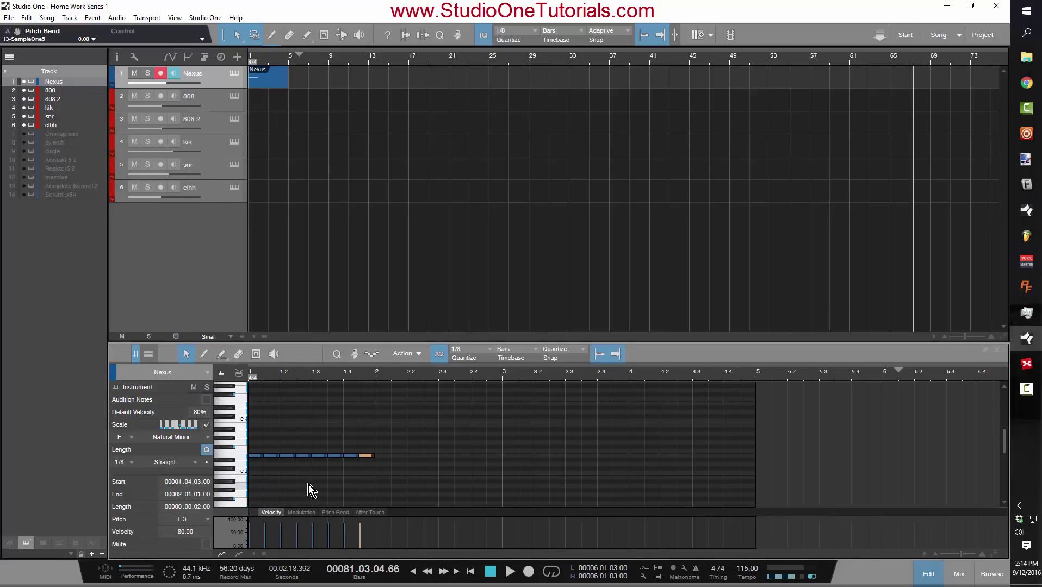
left_click(302, 484)
Reshape the bar-1 melody by raising notes to F#3 and G3, then play it back.
left_click(274, 456)
left_click_drag(274, 456, 334, 424)
left_click(285, 451)
left_click(302, 457)
mouse_move(357, 458)
left_mouse_down()
mouse_move(355, 448)
mouse_move(370, 448)
left_mouse_up()
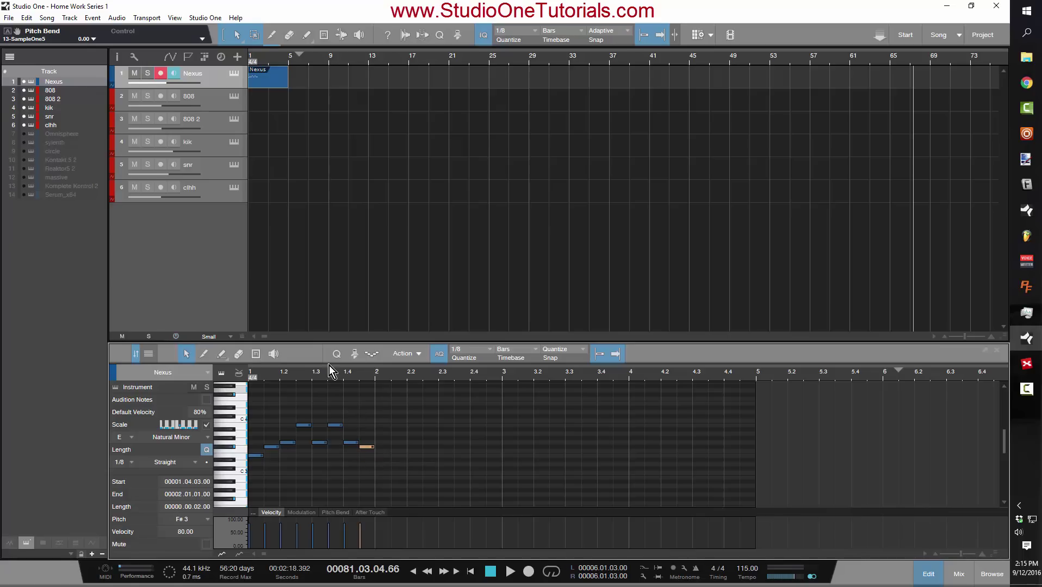
key("Home")
key("space")
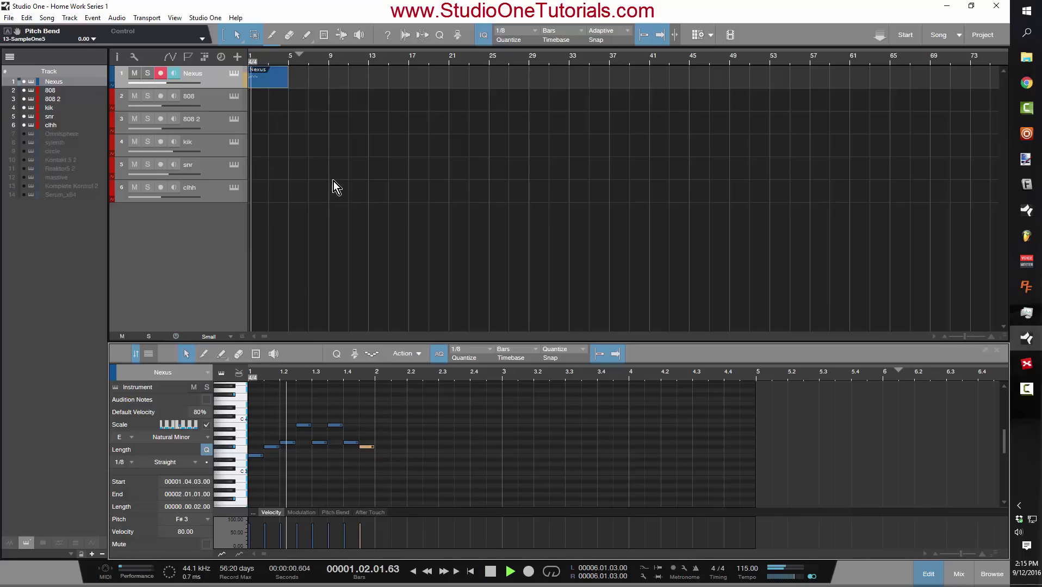
key("space")
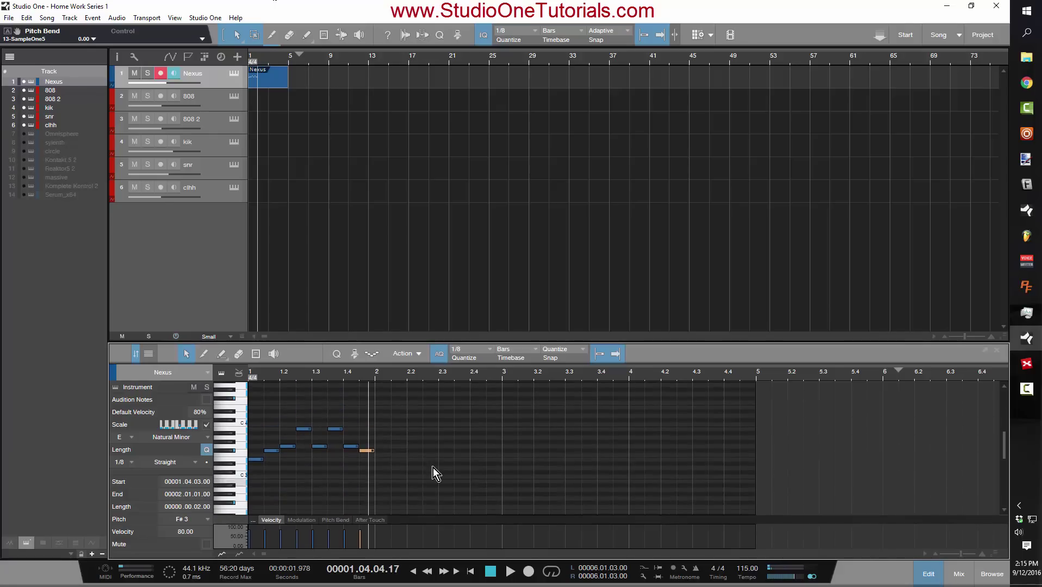
Repeat the first bar's notes through bar 4 and loop bars 1–5 during playback.
left_click_drag(470, 466, 232, 428)
key("d")
key("d")
key("d")
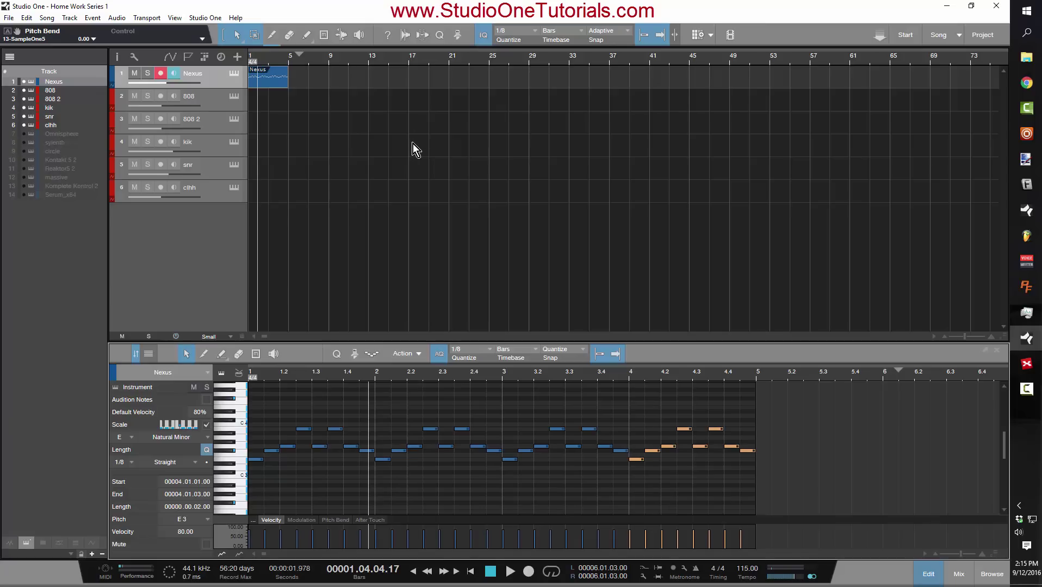
key("space")
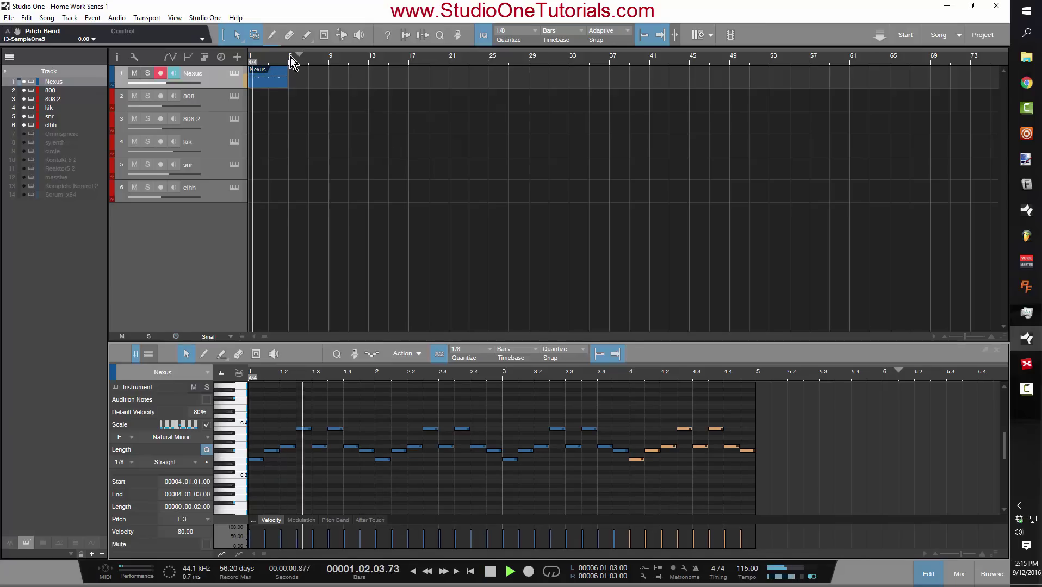
key("p")
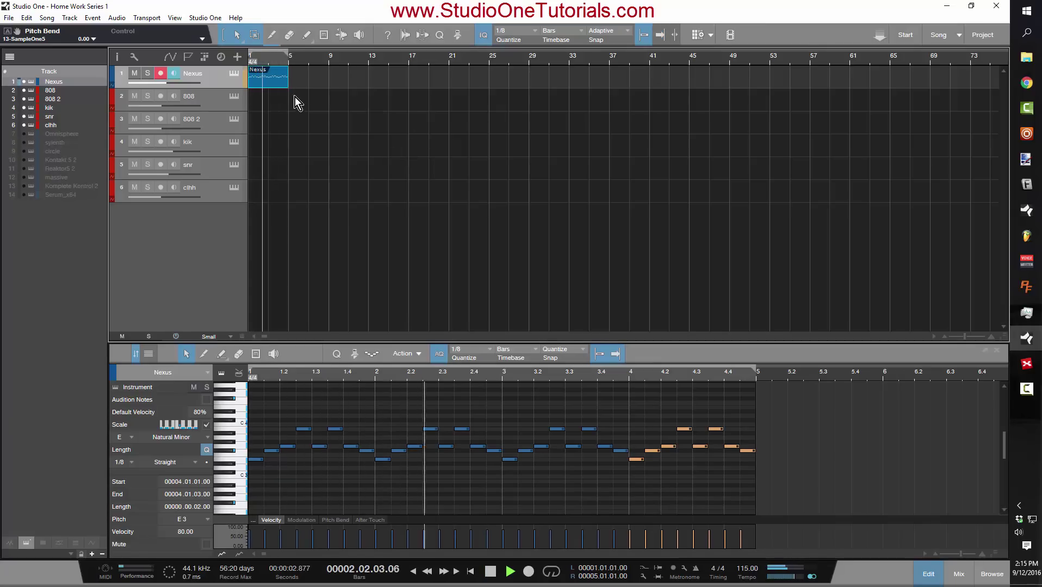
key("space")
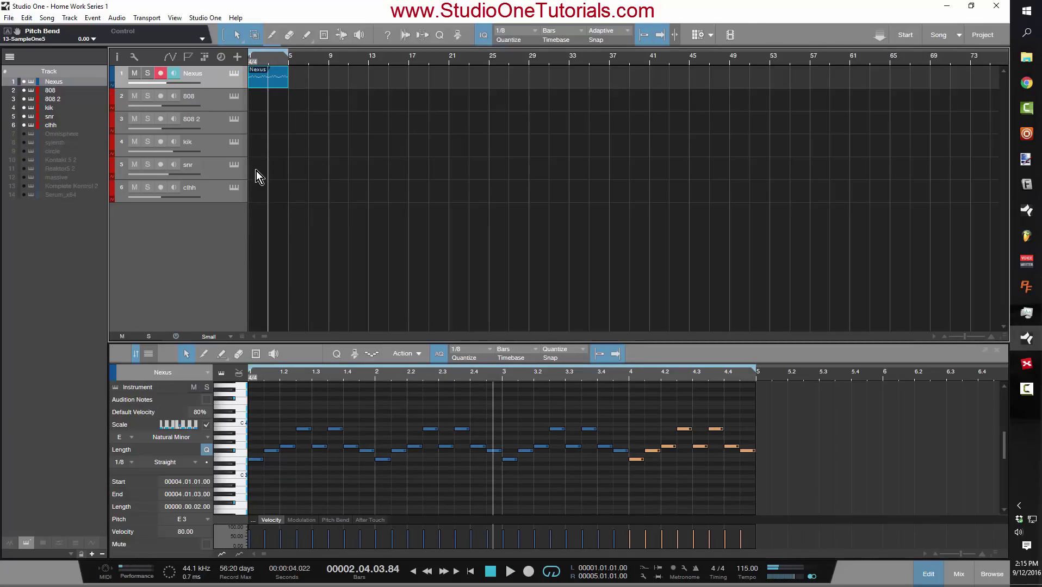
Create a snr event with C3 snare hits on beat 3 of bars 1–4 and play it with the melody.
double_click(257, 170)
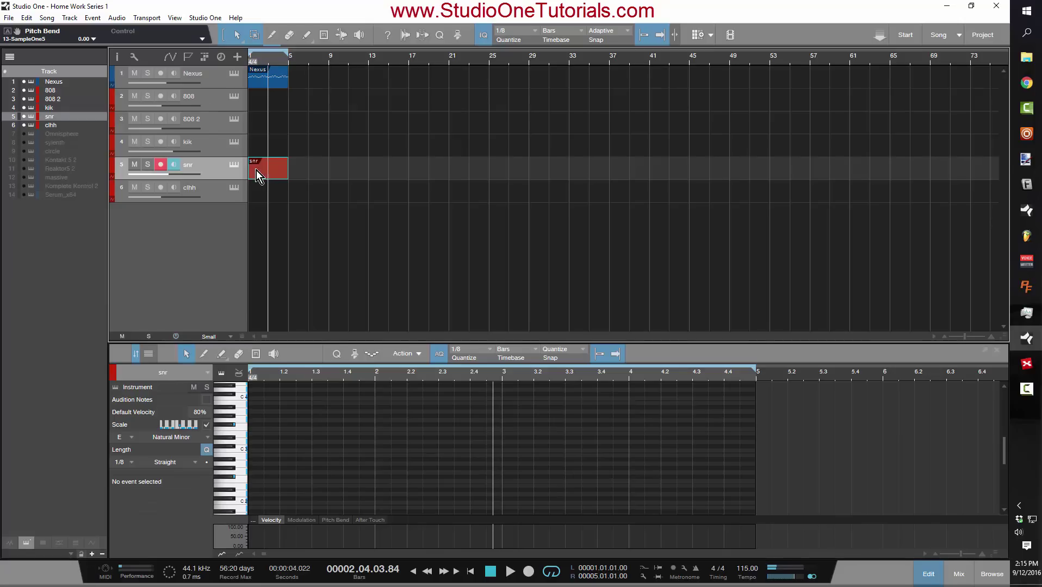
double_click(317, 451)
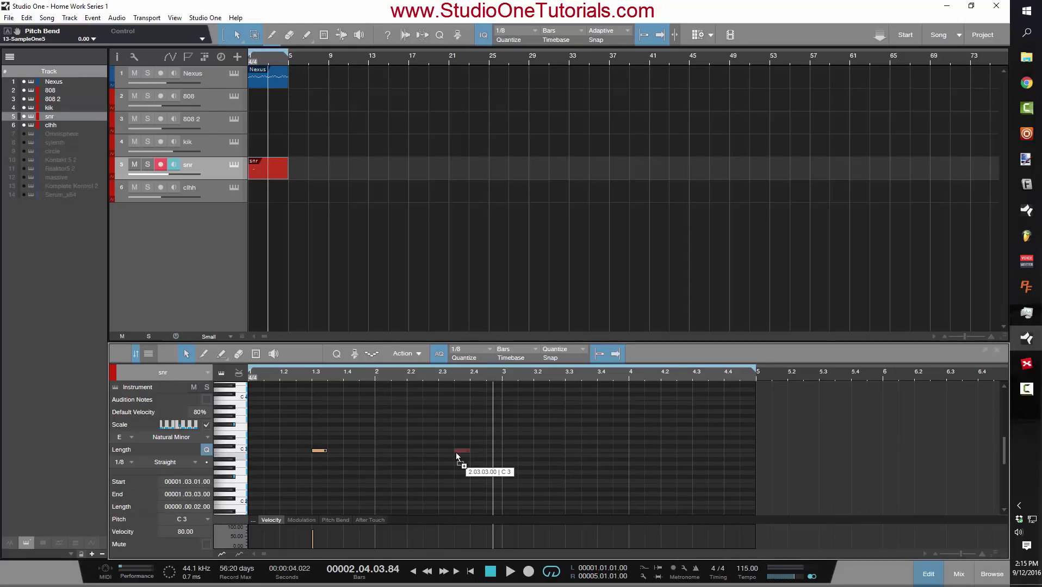
left_click_drag(456, 452, 444, 449)
left_click_drag(501, 472, 298, 435)
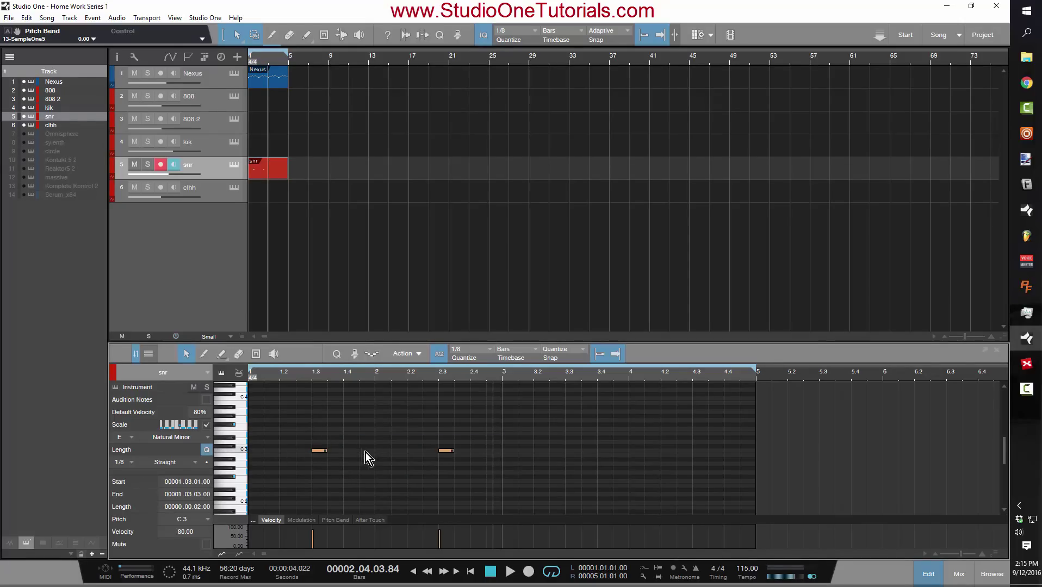
key("ctrl+d")
key("Home")
key("space")
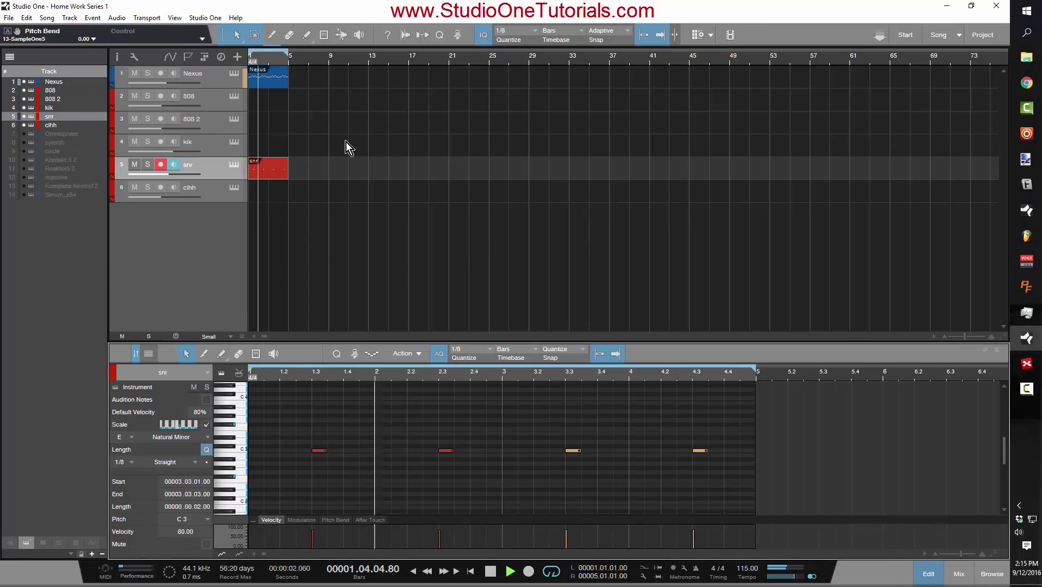
Program a four-note C3 kick pattern on kik, repeat it from bar 3, and add a kick at 4.4.
key("space")
double_click(257, 148)
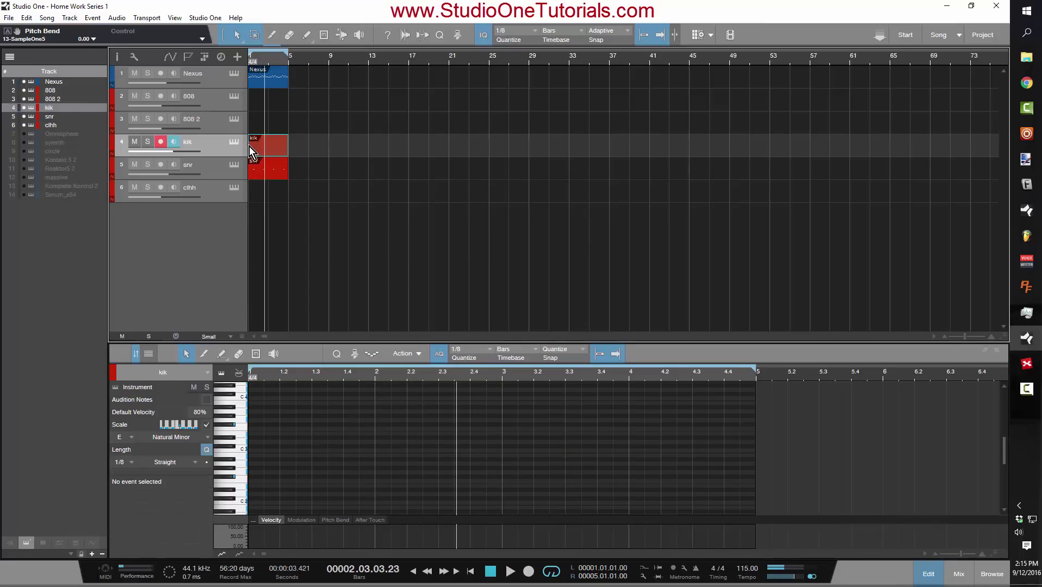
left_click(249, 450)
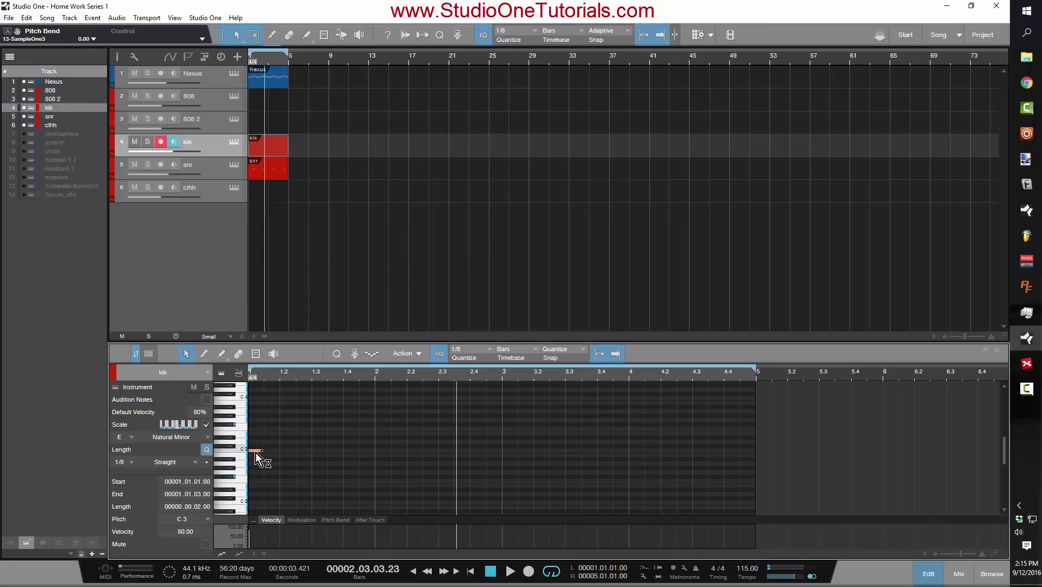
left_click(302, 452)
left_click(400, 451)
left_click(413, 452)
left_click_drag(549, 466, 192, 428)
key("ctrl+d")
left_click(731, 451)
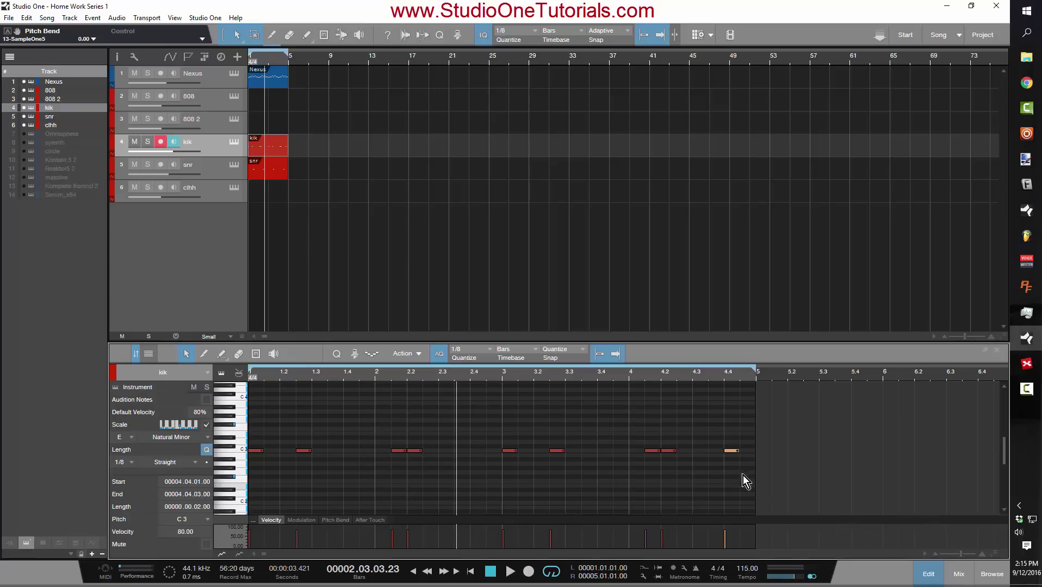
key("space")
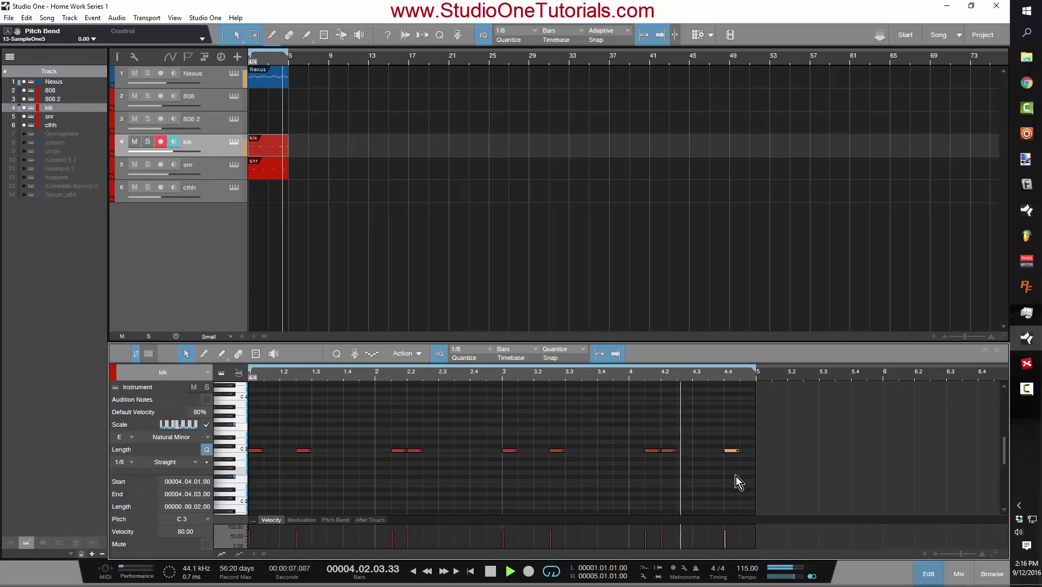
key("space")
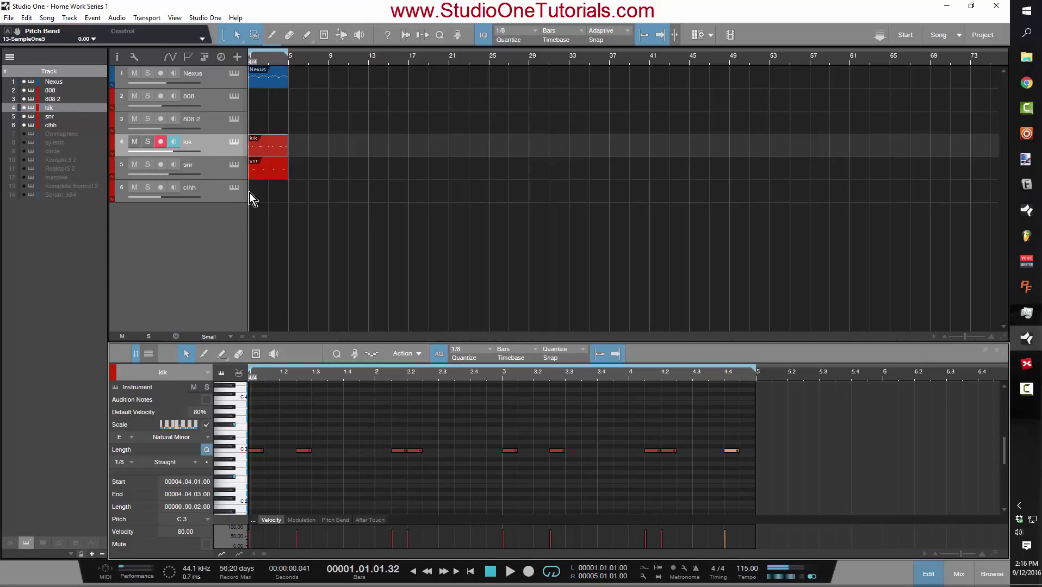
Fill the clhh track with repeated C3 eighth-note hi-hats across bars 1–4 and play the drums.
double_click(255, 193)
left_click(258, 452)
key("d")
key("d")
key("d")
key("d")
key("d")
key("d")
key("d")
key("d")
key("d")
key("d")
key("d")
key("d")
key("d")
key("d")
key("d")
key("d")
key("d")
key("d")
key("d")
key("d")
key("d")
key("d")
key("d")
key("d")
key("d")
key("d")
key("space")
key("space")
Copy the kik pattern onto the 808 track and raise all its notes from C3 to E3.
left_click(273, 148)
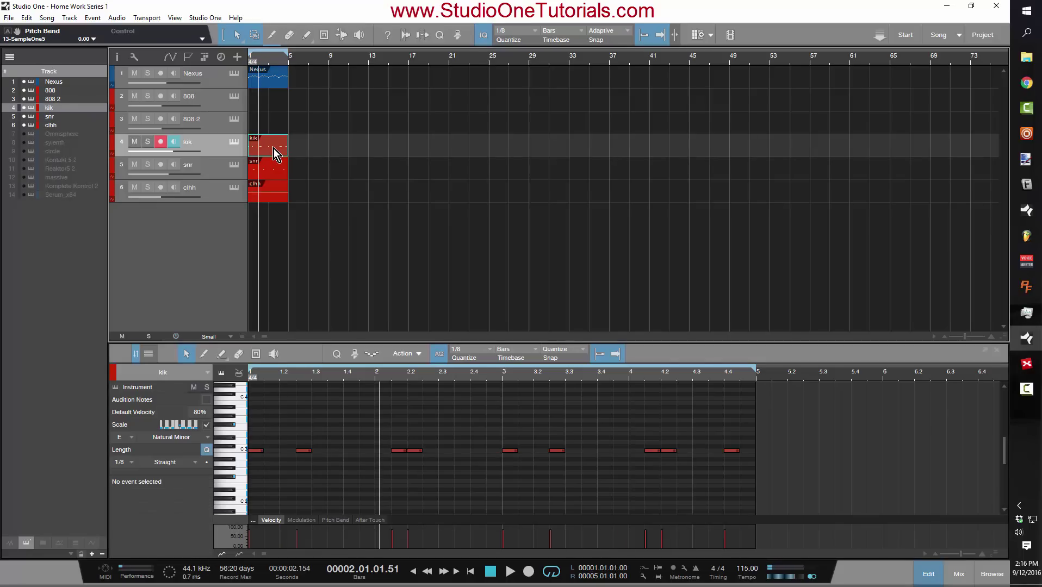
left_click_drag(274, 148, 270, 104)
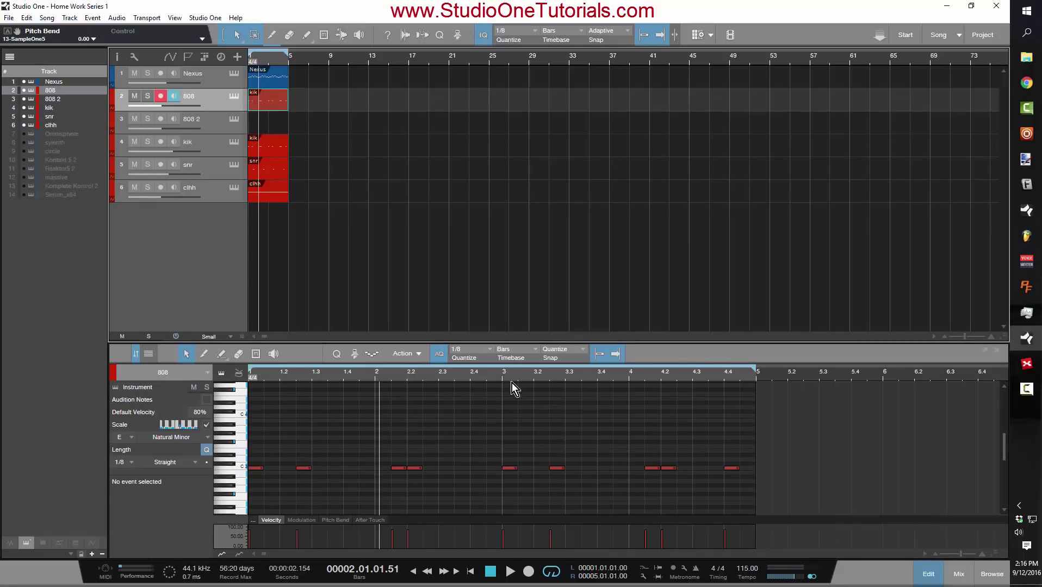
left_click_drag(832, 509, 249, 432)
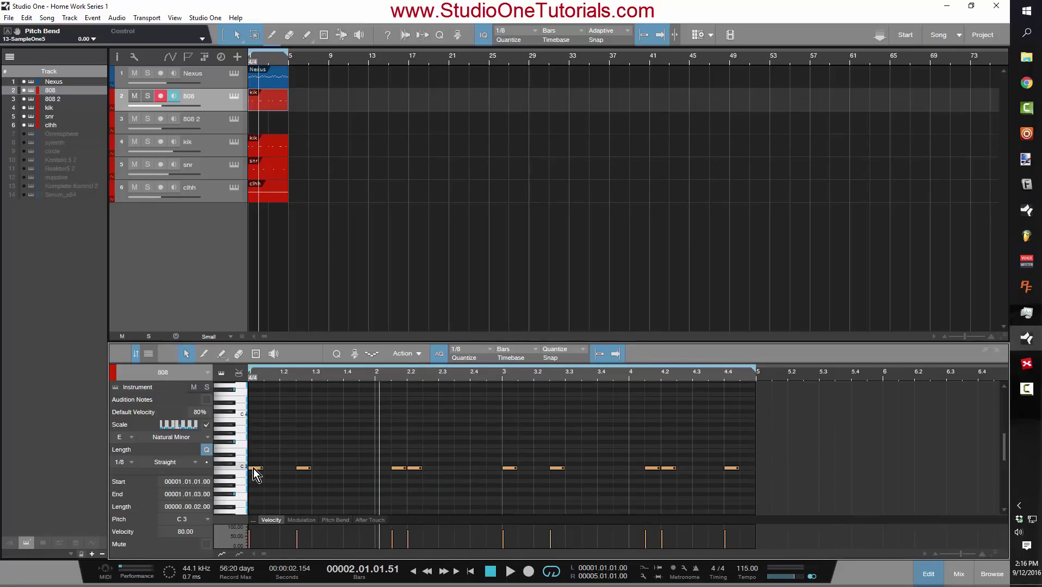
left_click_drag(254, 469, 254, 451)
left_click(454, 488)
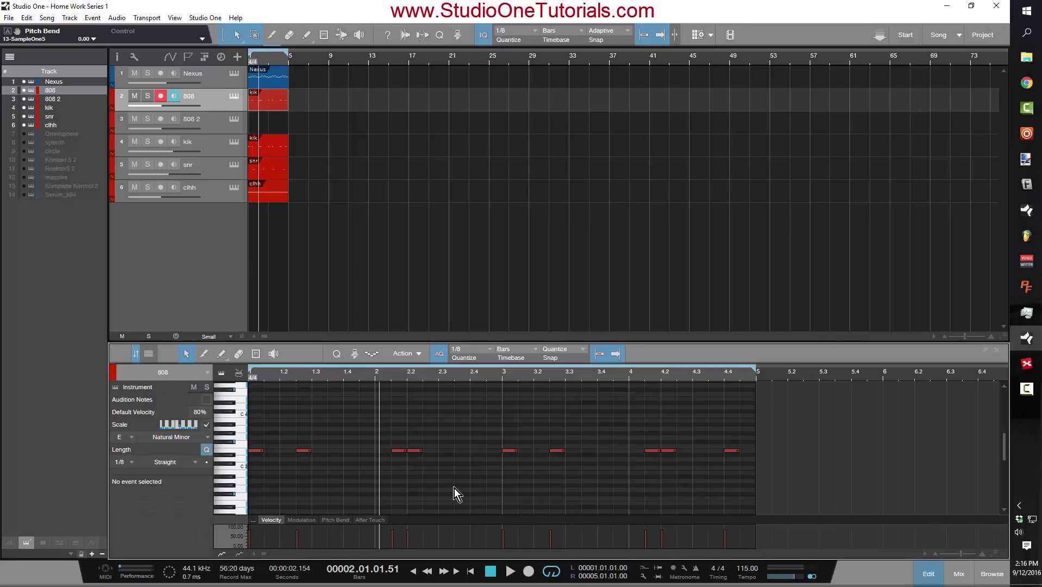
key("space")
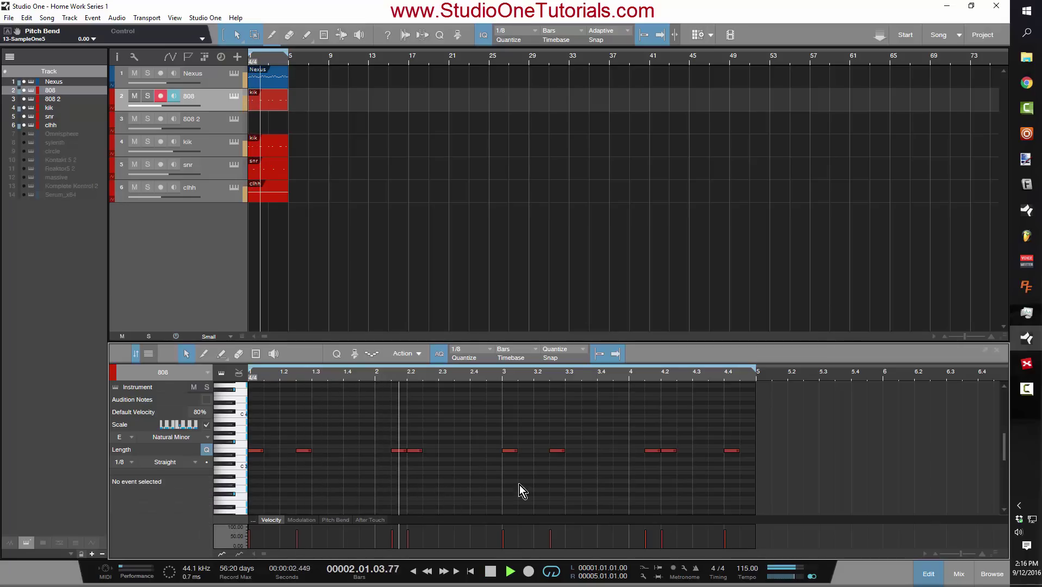
key("space")
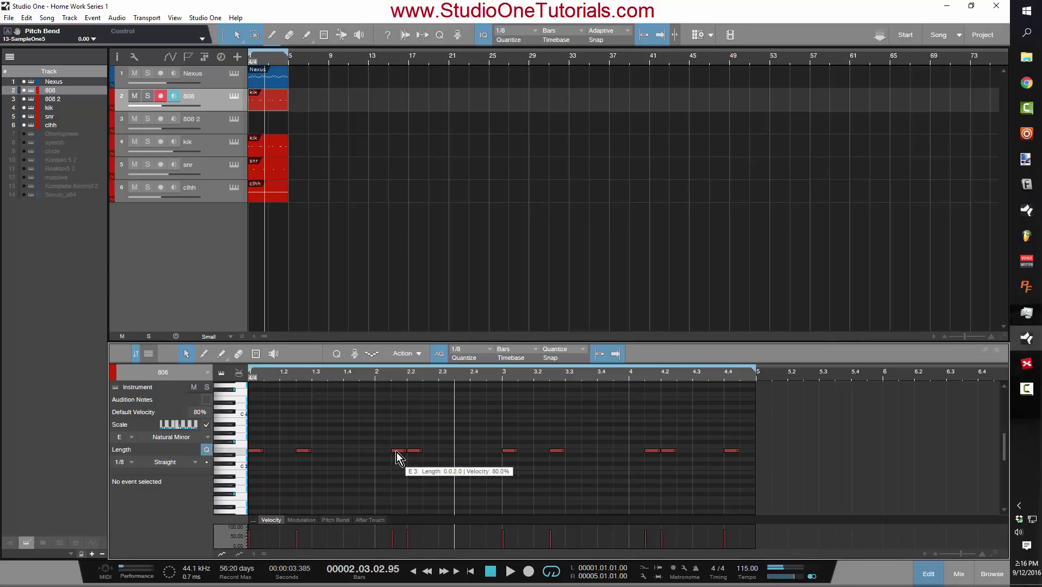
Raise the 808 notes near 2.2 and 4.1 (to C4) and replay the line from the start.
left_click_drag(396, 446, 398, 421)
left_click_drag(653, 451, 654, 418)
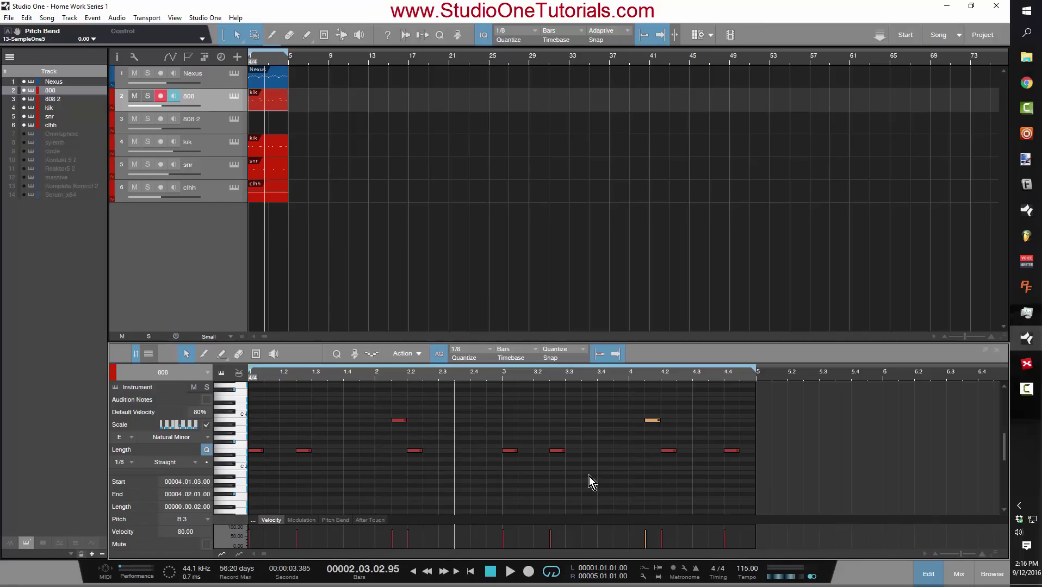
key("comma")
key("space")
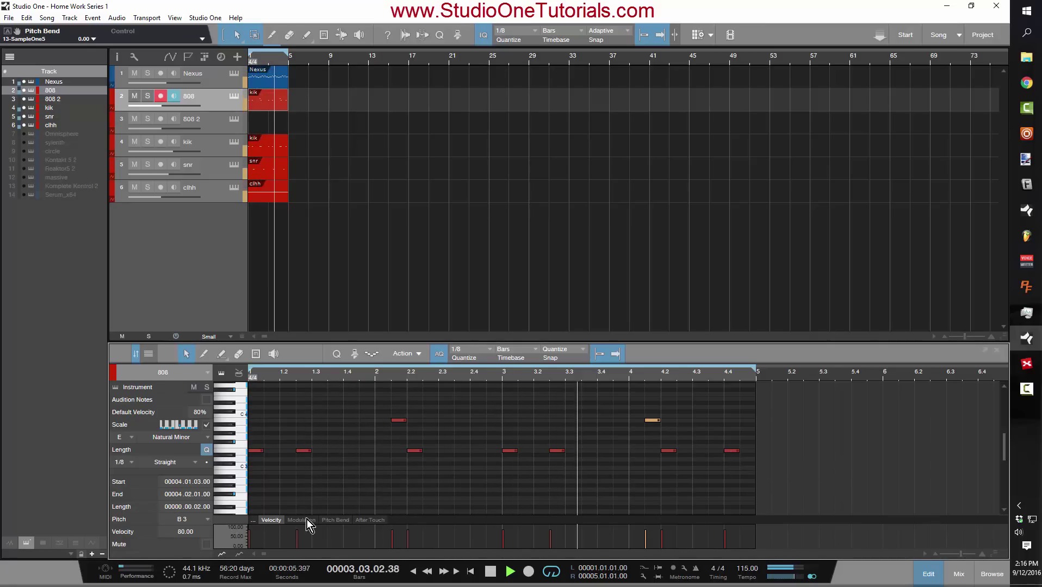
Draw a rising pitch bend at the end of the 808 pattern in the Pitch Bend lane.
left_click(333, 520)
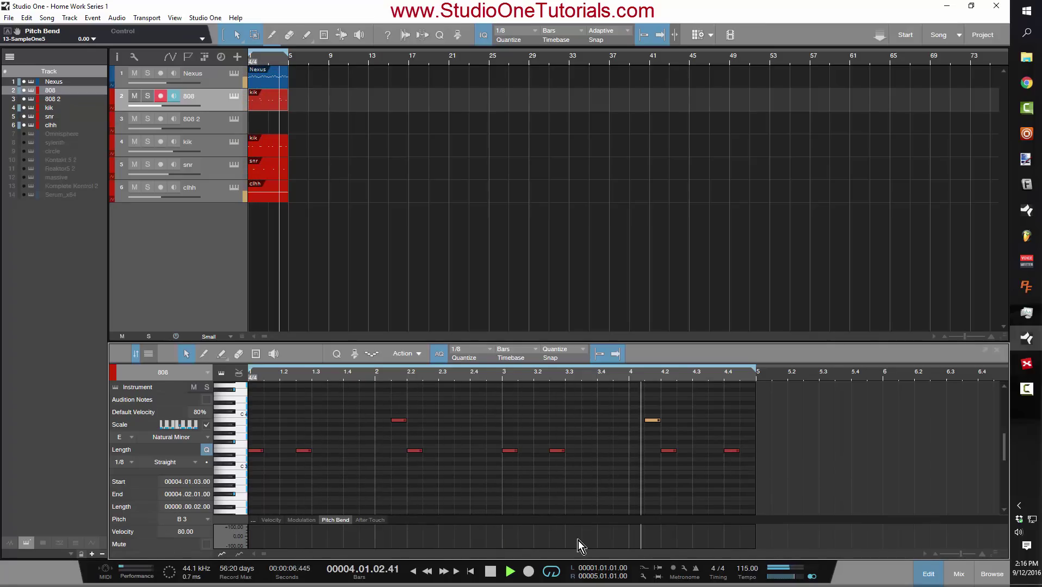
left_click(725, 538)
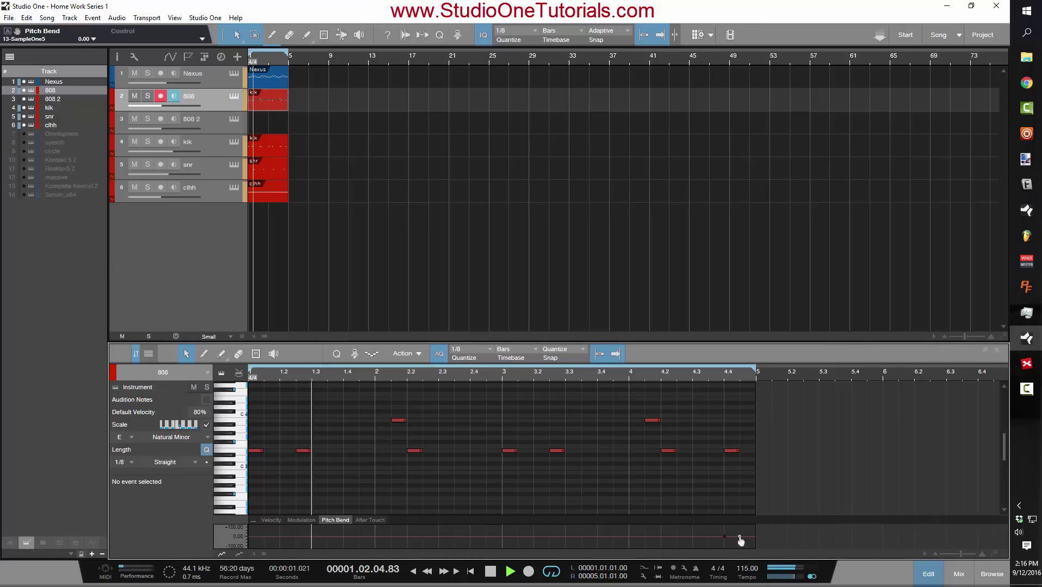
mouse_move(739, 537)
left_mouse_down()
mouse_move(742, 525)
mouse_move(740, 538)
left_mouse_up()
Raise the 808 Sample One PB Range from 2 to 12 and move the 808 track below 808 2.
left_click(233, 97)
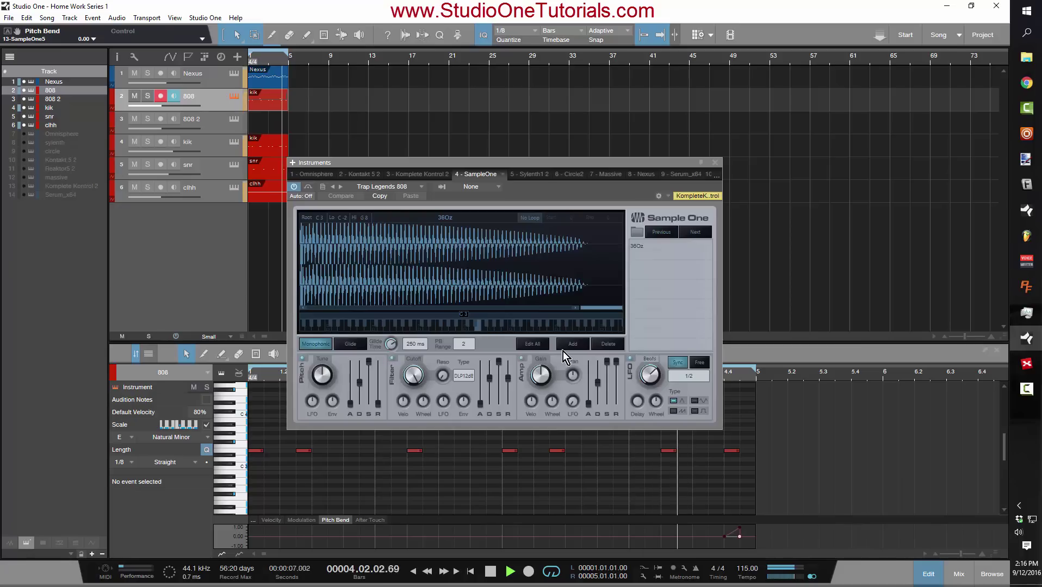
scroll(468, 346, "up", 8)
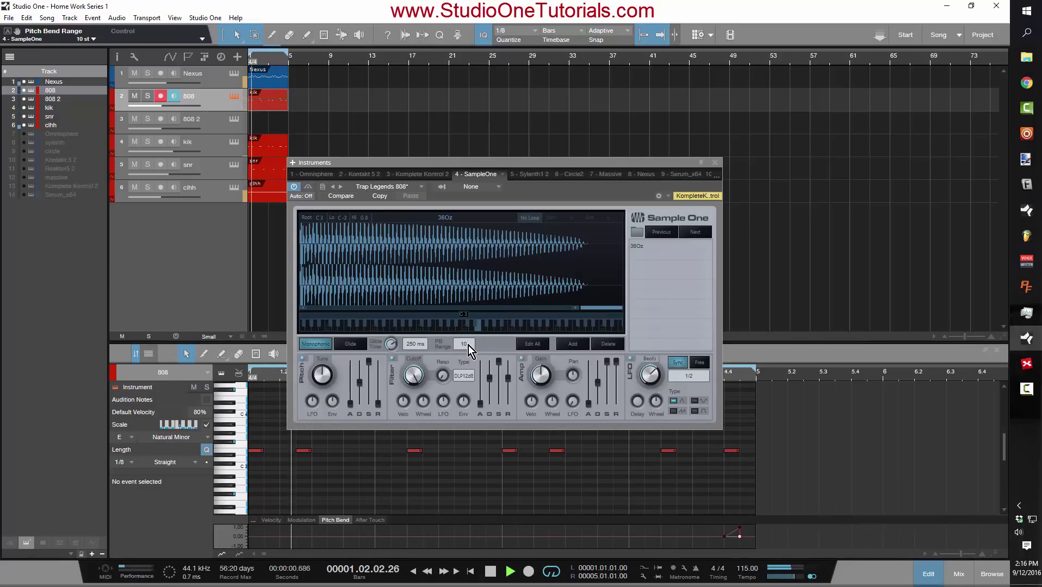
scroll(468, 345, "up", 2)
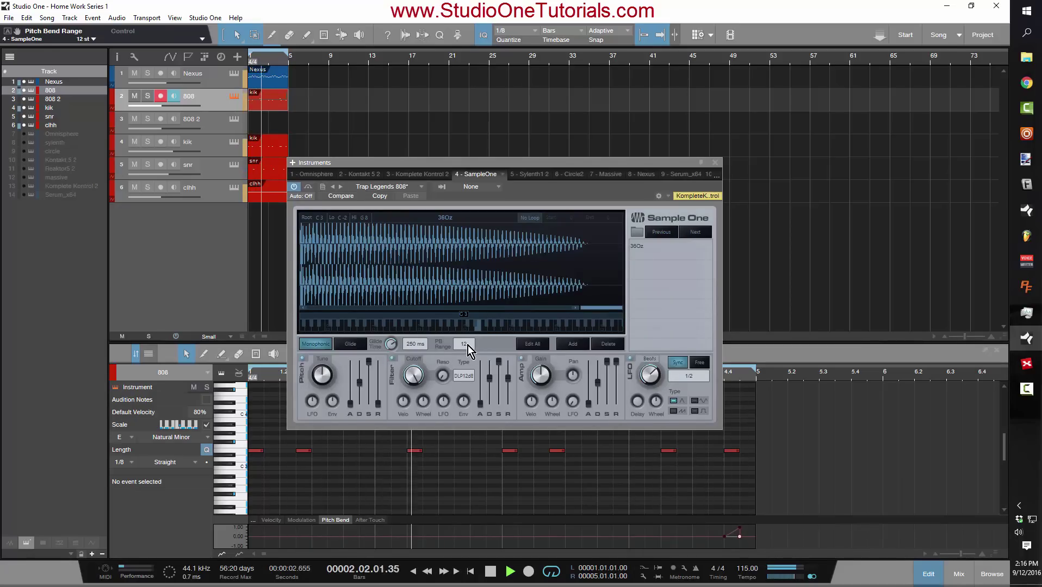
left_click(715, 162)
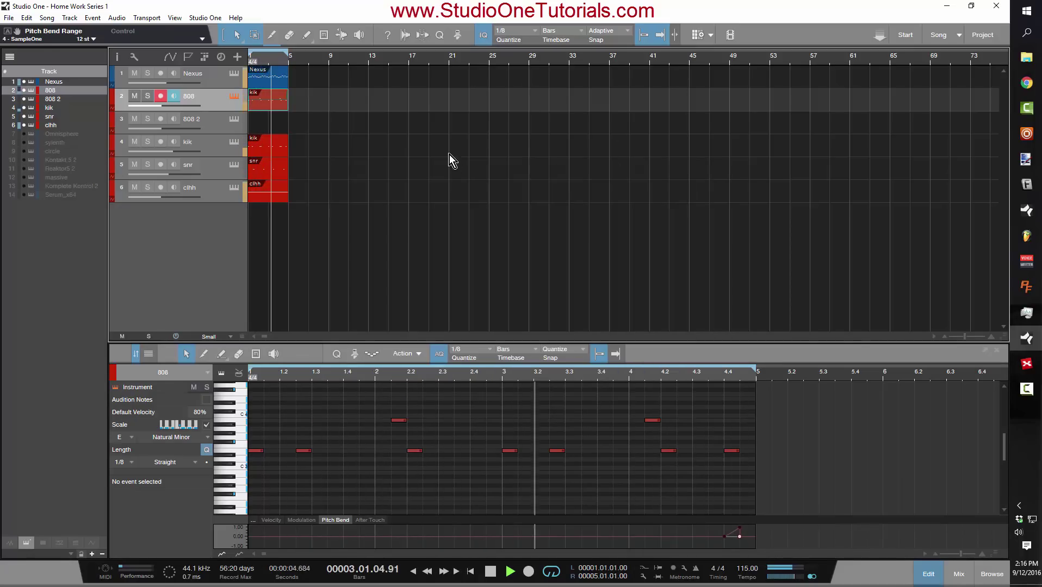
key("space")
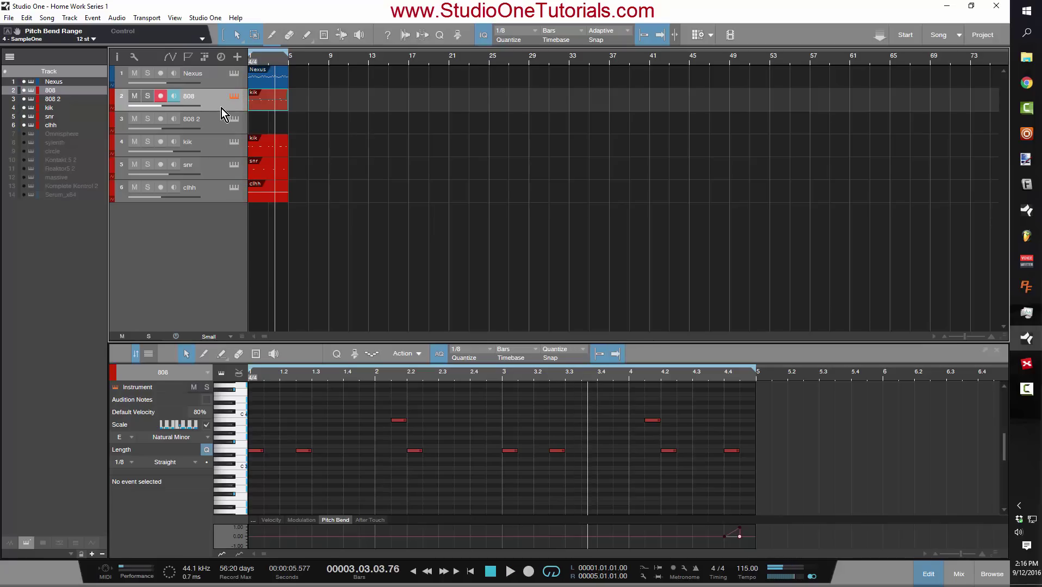
left_click_drag(221, 108, 365, 118)
Duplicate and merge the first parts on tracks 2–6, then copy them to bars 9–17.
left_click(215, 82)
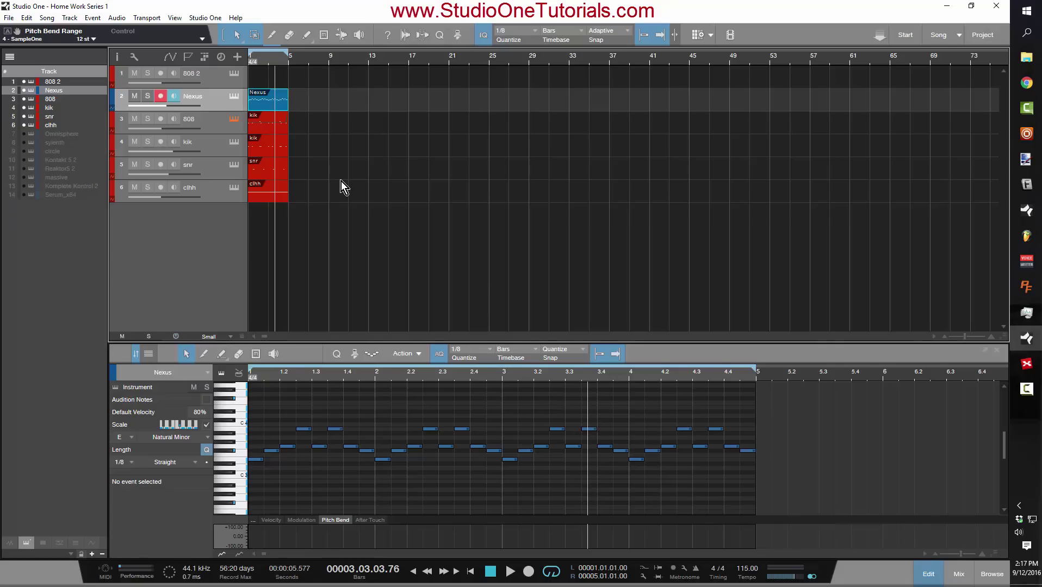
left_click_drag(378, 202, 254, 108)
key("d")
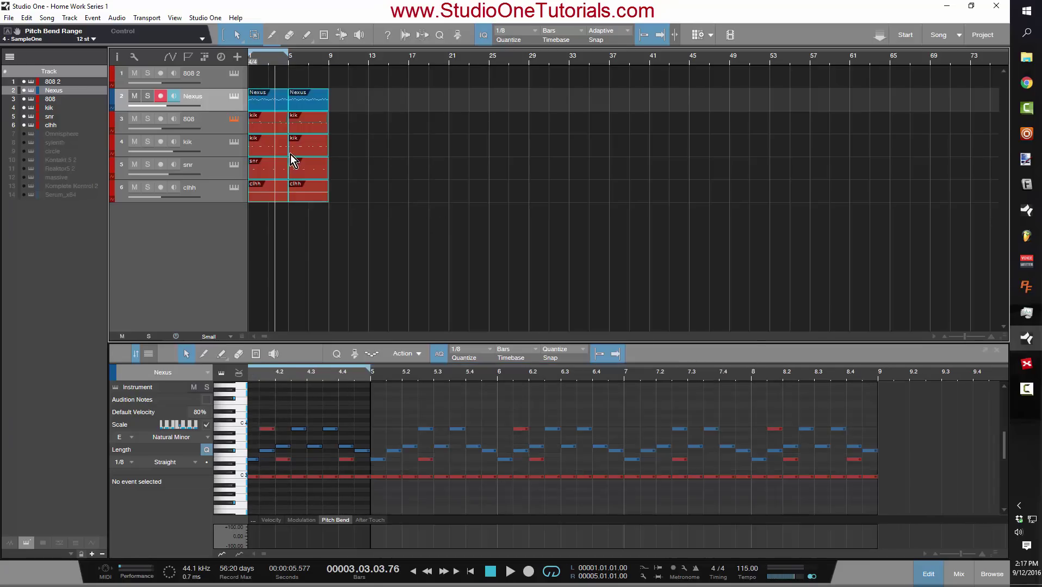
key("g")
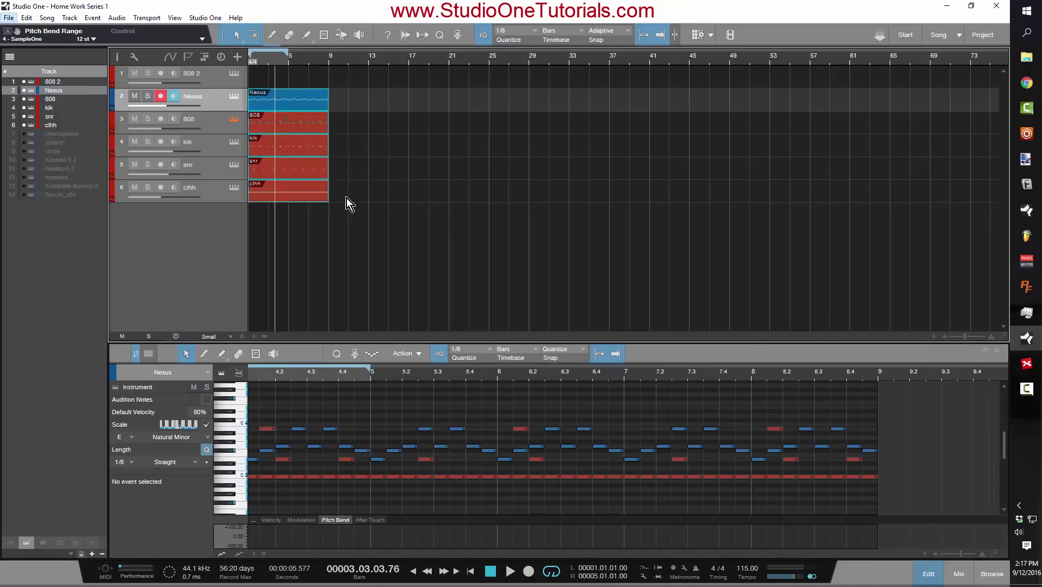
left_click_drag(418, 249, 249, 89)
key("d")
Delete the opening 808 and drum parts, extend the loop to bar 25, and duplicate the bar-9 parts to bar 17.
left_click_drag(323, 249, 271, 126)
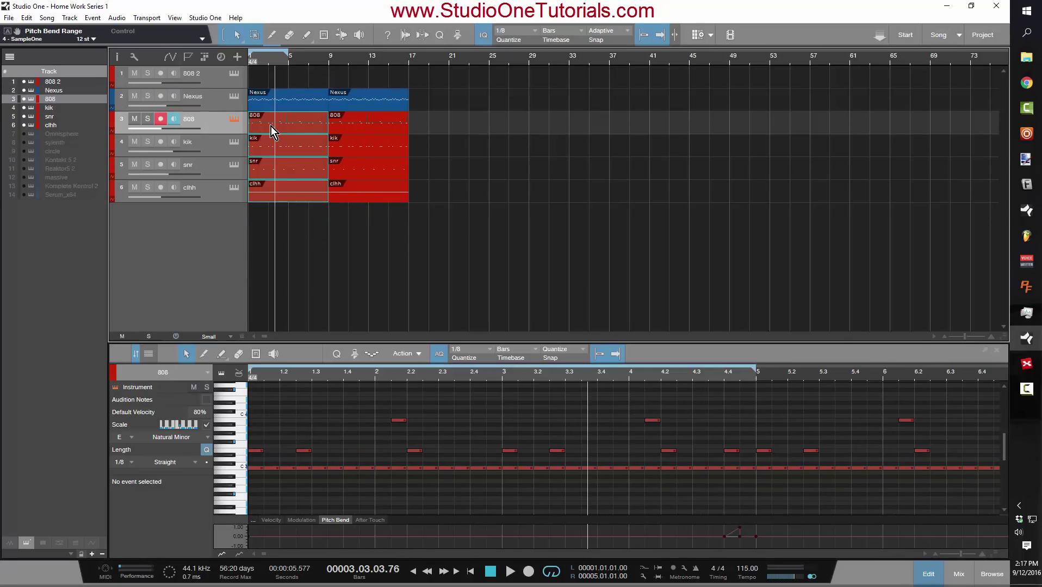
key("Delete")
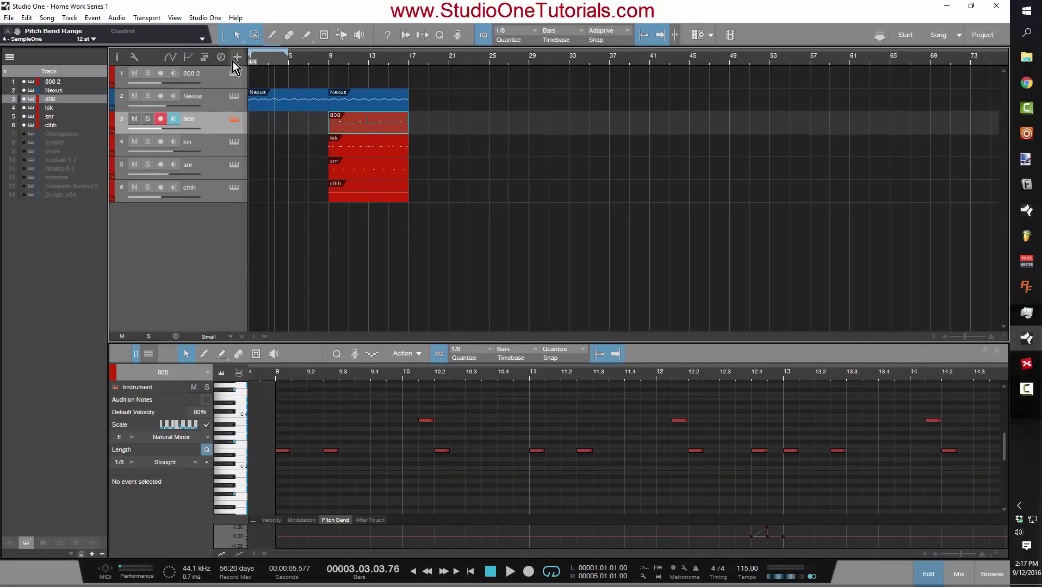
left_click_drag(289, 55, 498, 55)
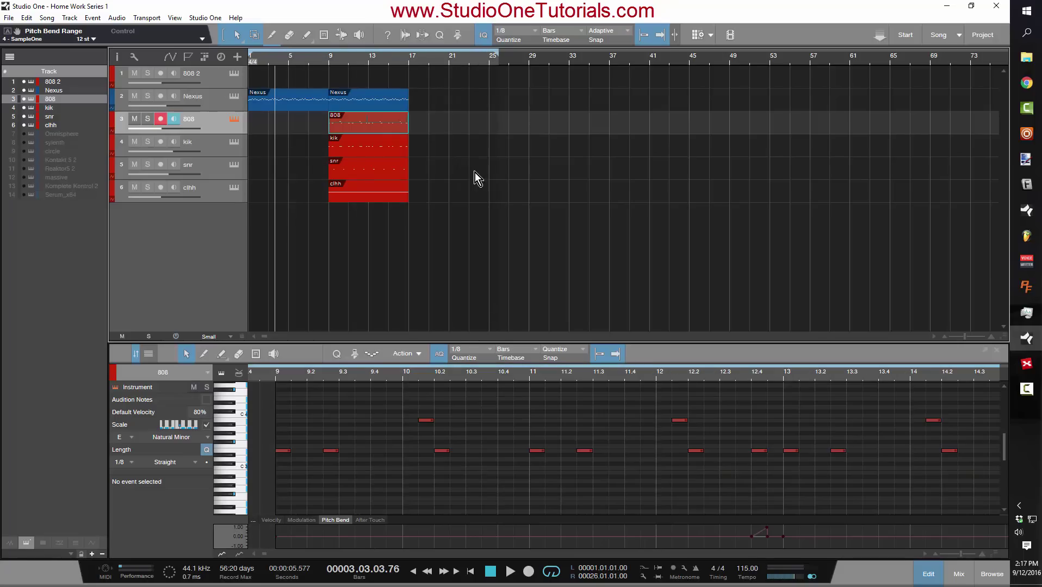
left_click_drag(470, 201, 337, 101)
key("d")
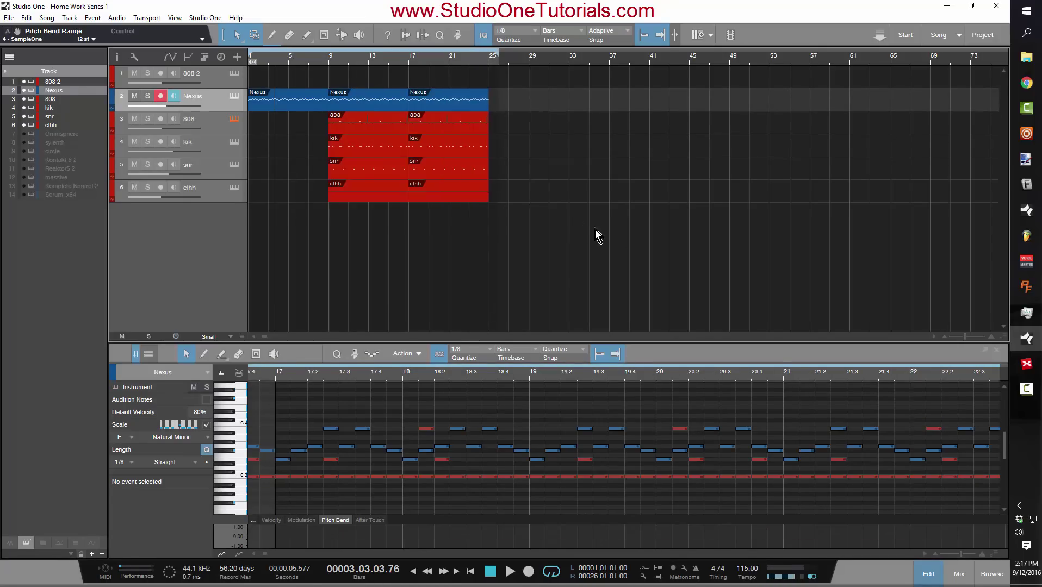
left_click_drag(611, 271, 416, 117)
Show the arranger track and shorten the Intro section to end at bar 9.
left_click(602, 244)
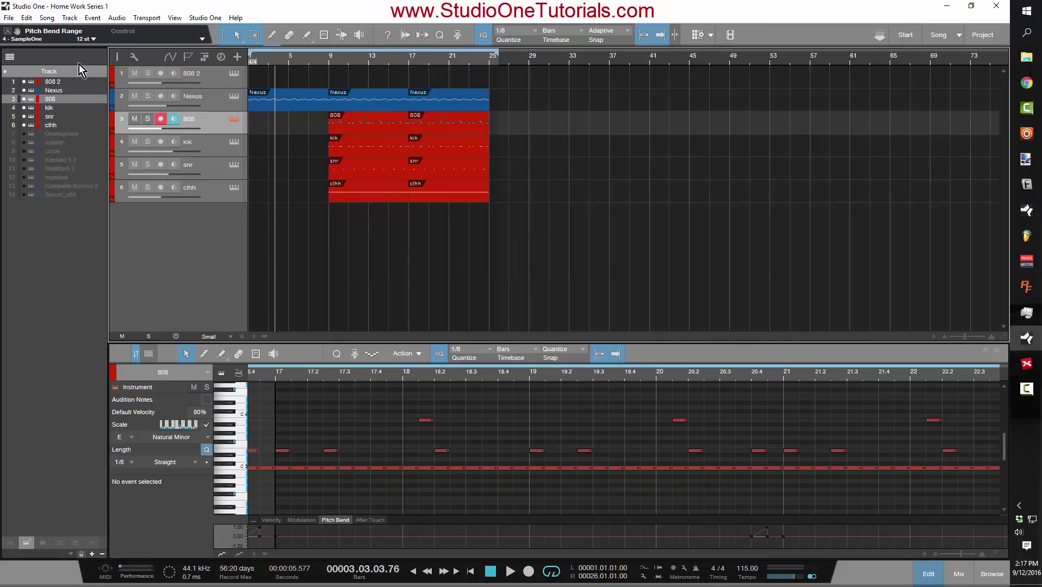
left_click(205, 58)
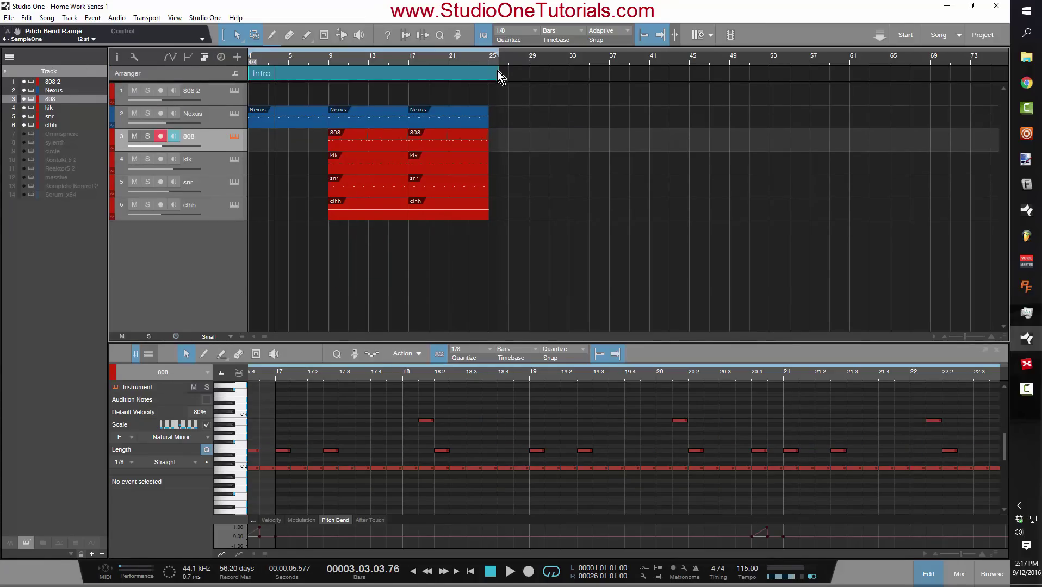
left_click_drag(497, 71, 326, 72)
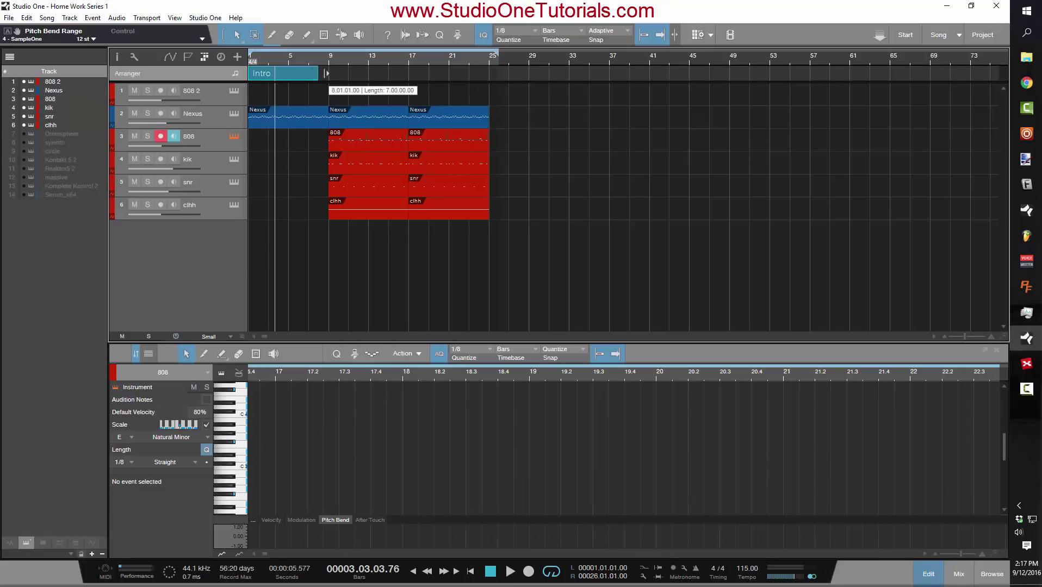
right_click(272, 71)
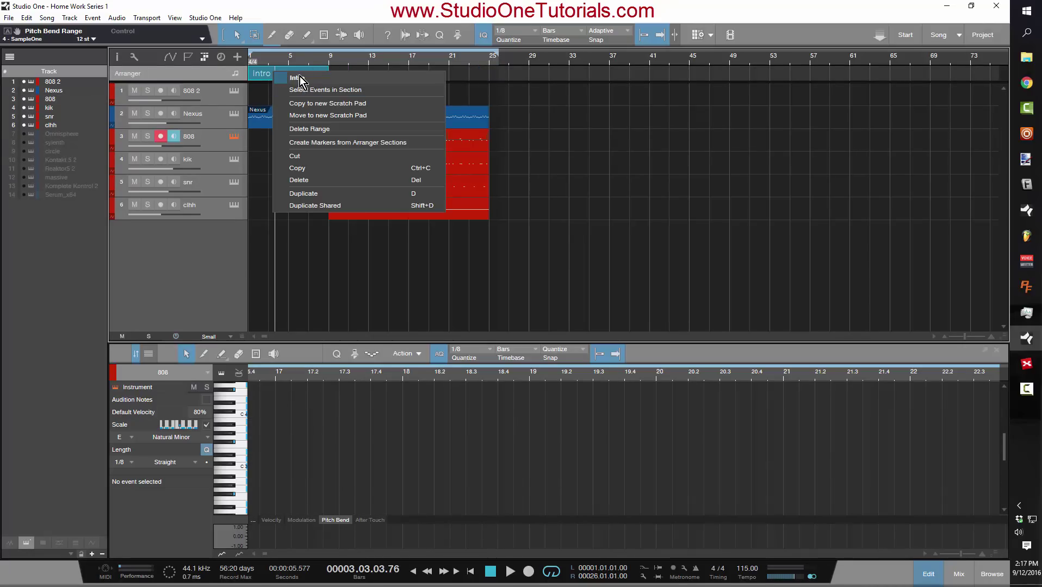
left_click(296, 76)
left_click(296, 76)
key("ctrl+z")
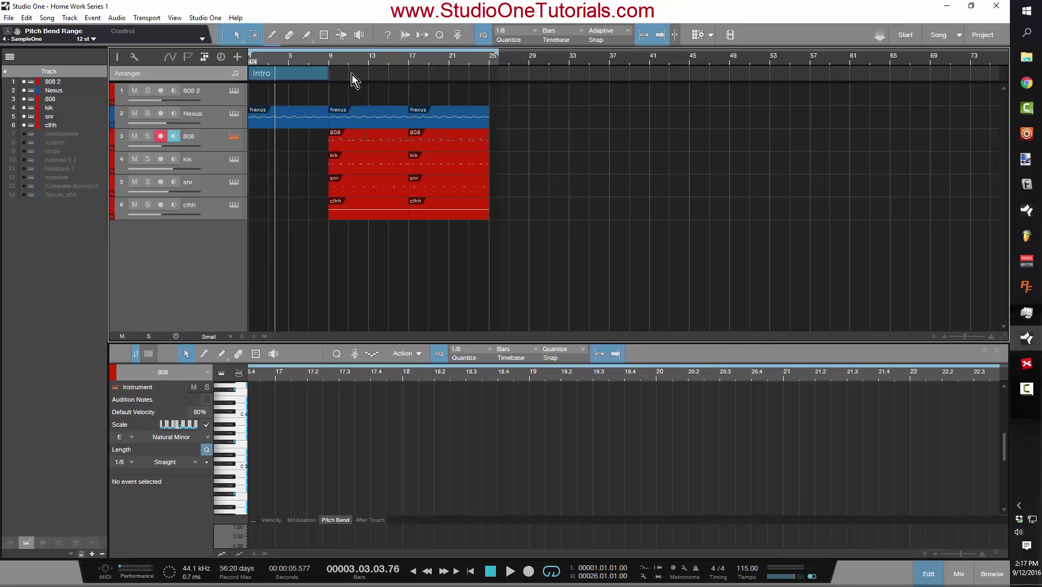
Undo the one-bar shift of the Verse section and events, and loop bars 9–17.
left_click(351, 75)
mouse_move(380, 75)
left_mouse_down()
mouse_move(440, 74)
mouse_move(391, 75)
left_mouse_up()
key("ctrl+z")
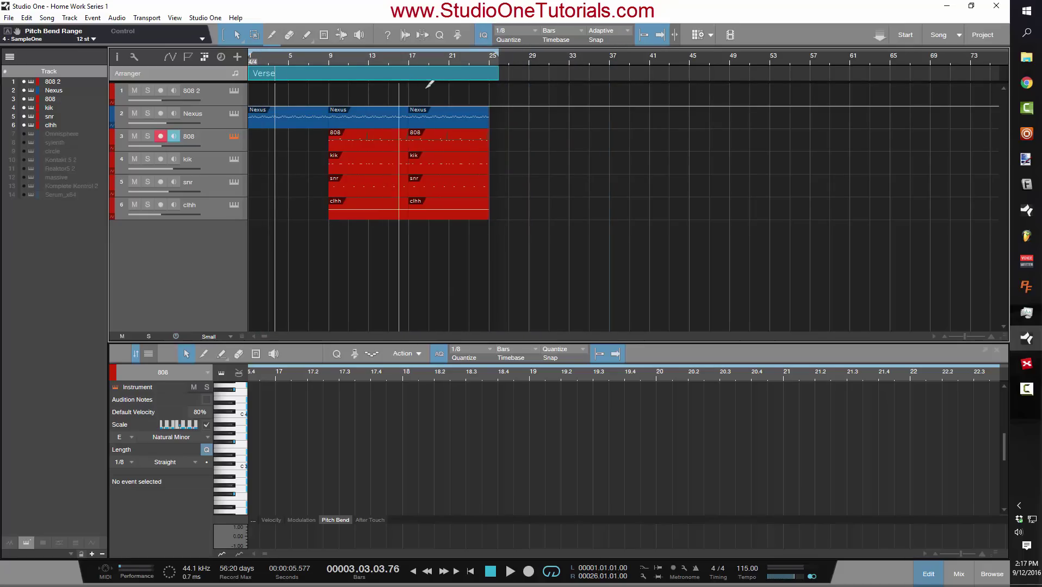
key("ctrl+z")
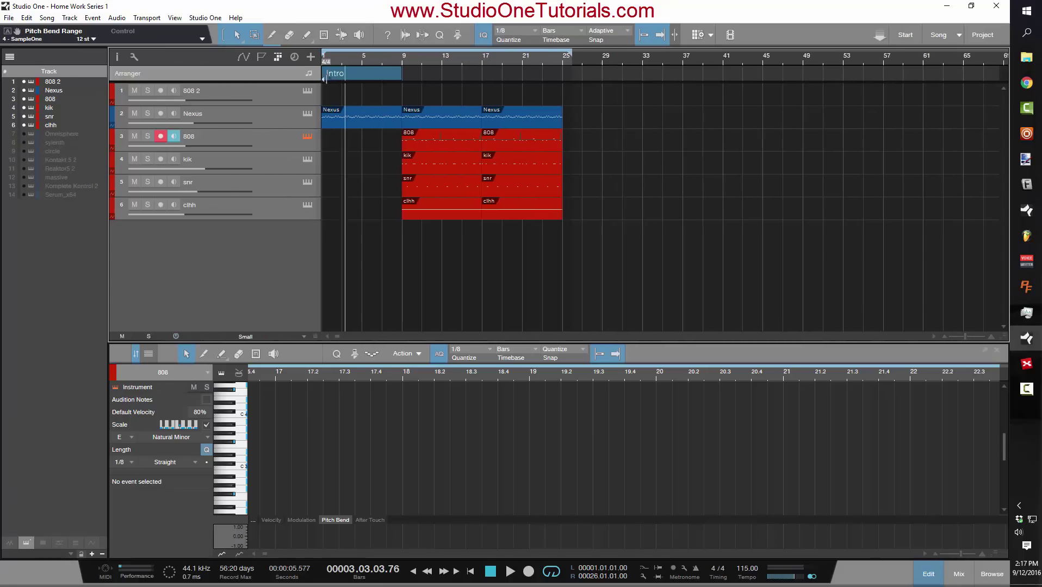
left_click_drag(252, 55, 330, 75)
left_click_drag(490, 55, 412, 73)
Add an arranger section over bars 9–17 and name it hook.
double_click(367, 72)
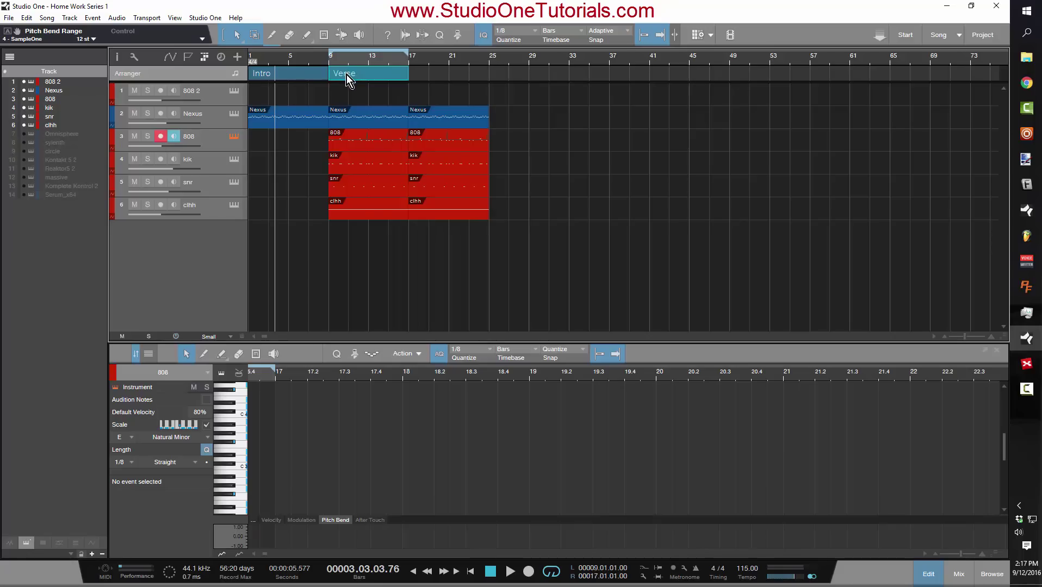
right_click(347, 75)
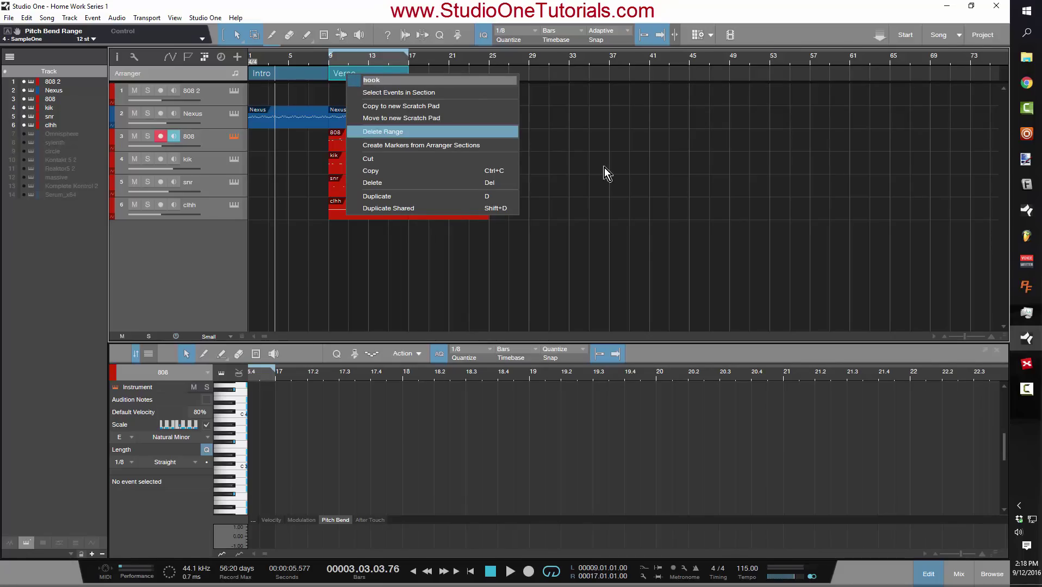
key("Return")
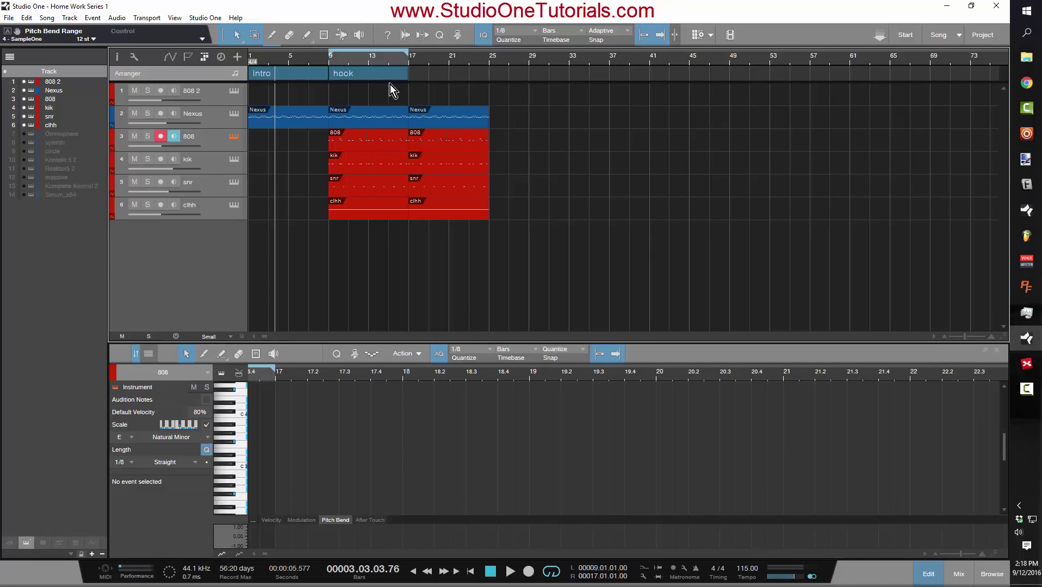
Delete the five events at bars 17–25 and copy the hook section with its events to bar 17.
left_click_drag(539, 266, 418, 123)
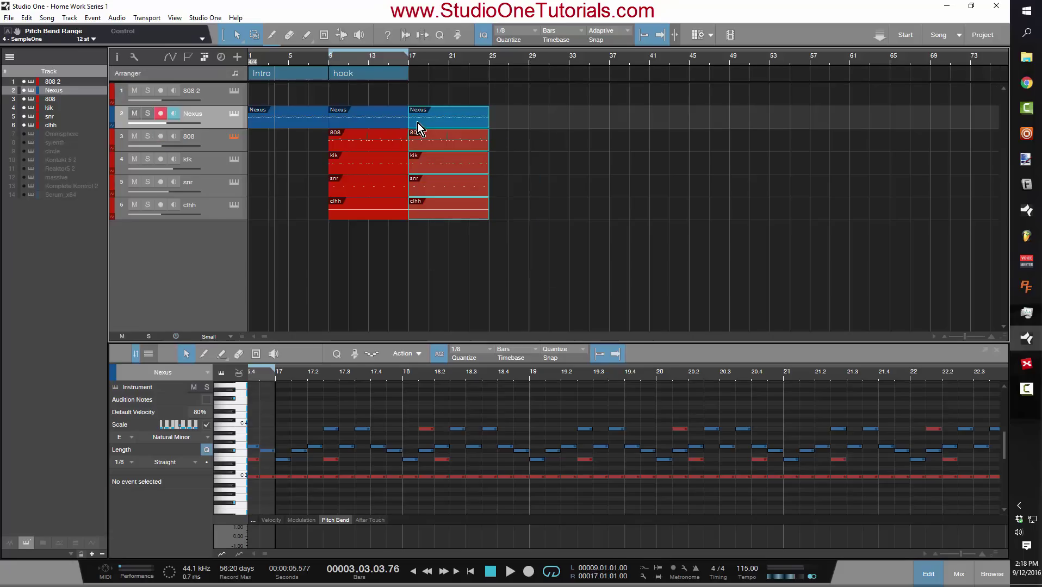
key("Delete")
left_click_drag(361, 78, 446, 79)
left_click_drag(539, 220, 660, 120)
Loop from bar 25, add an arranger section over bars 25–33, and rename it verse.
left_click(508, 85)
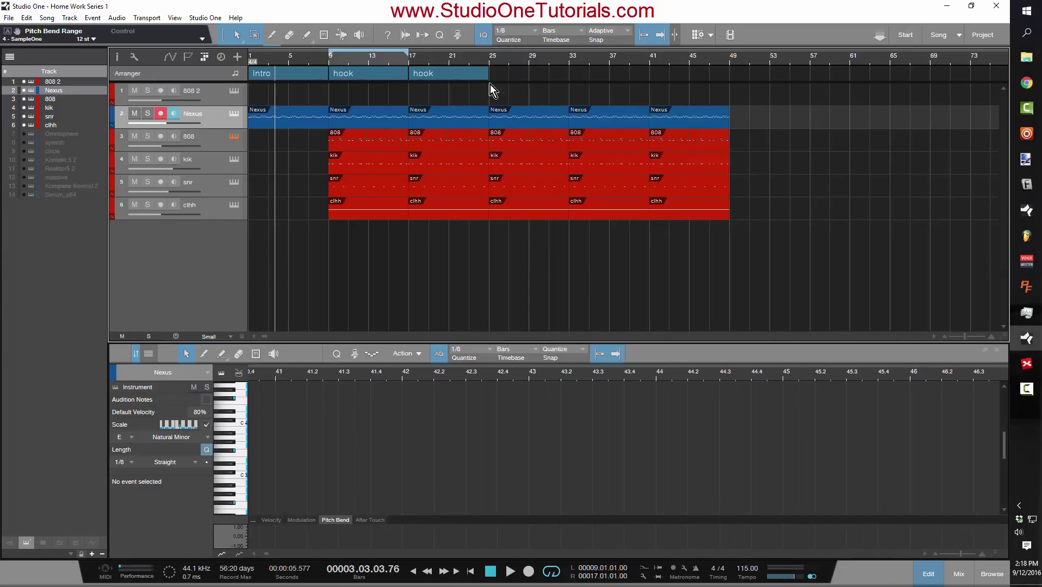
left_click(490, 58)
left_click_drag(490, 57, 571, 67)
double_click(521, 72)
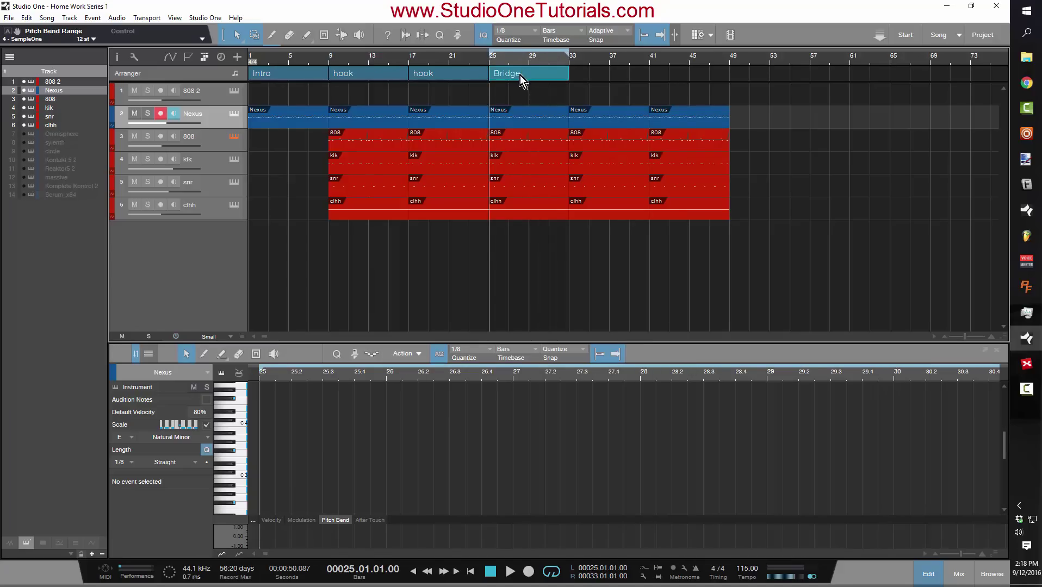
right_click(520, 75)
left_click(549, 83)
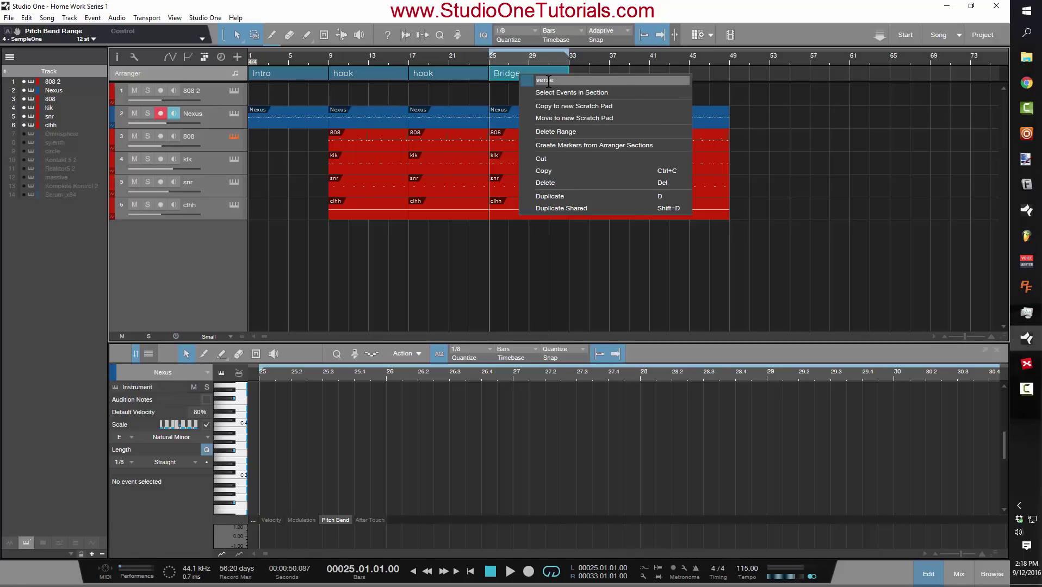
key("Return")
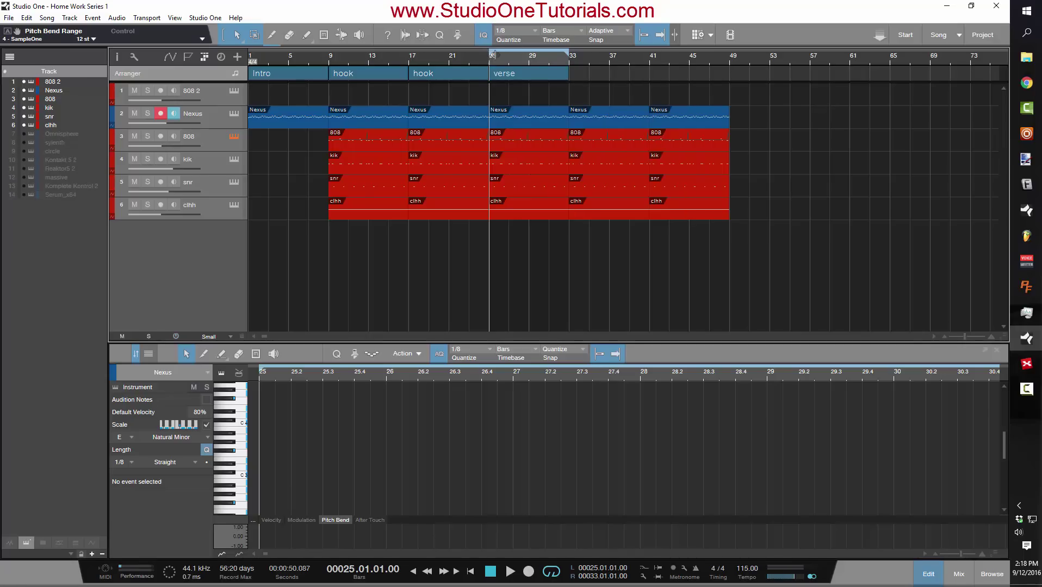
Add an arranger section over bars 33–41 and rename it verseb.
double_click(617, 76)
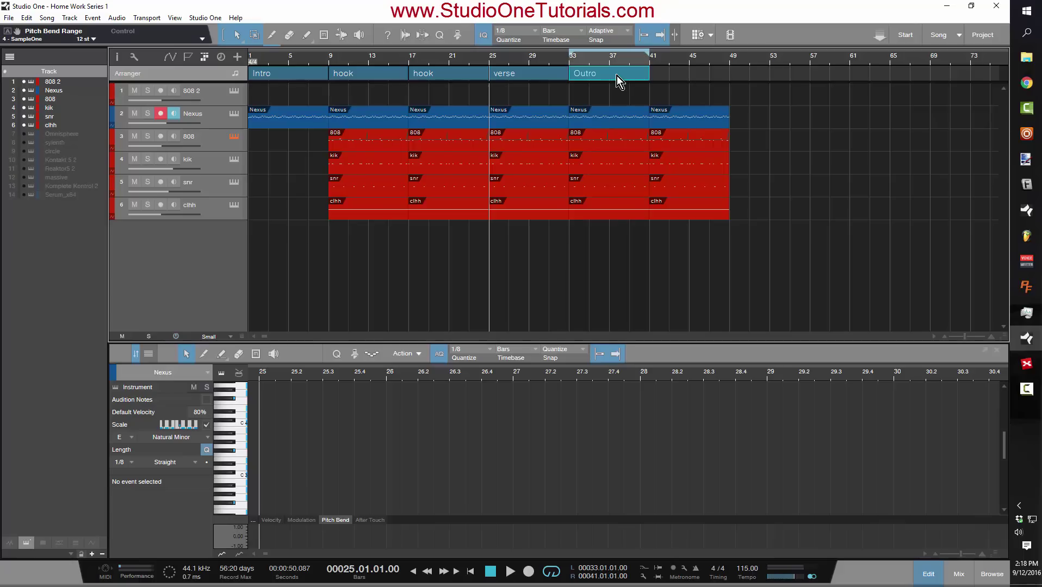
right_click(579, 75)
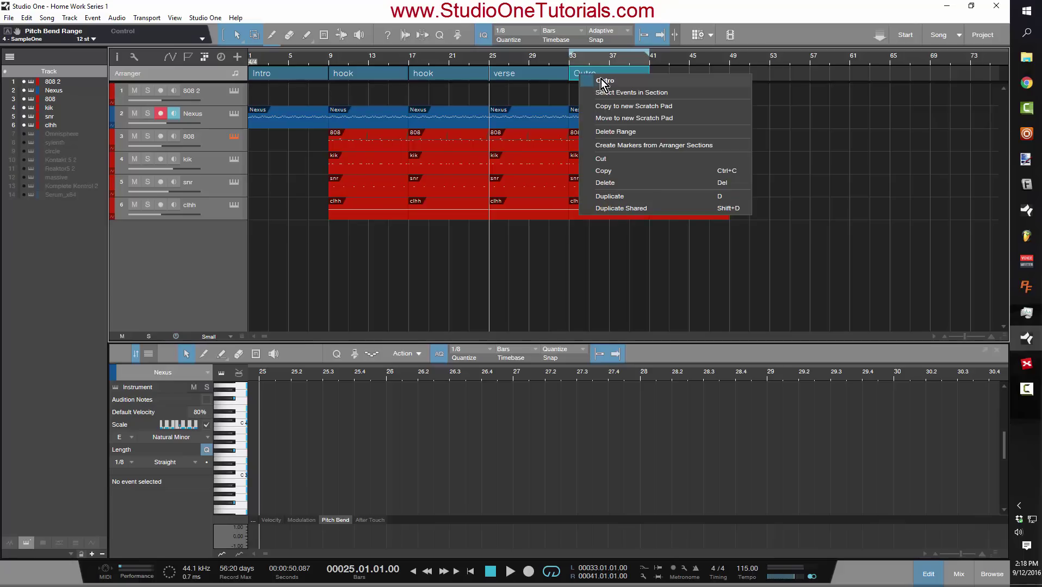
type("verseb")
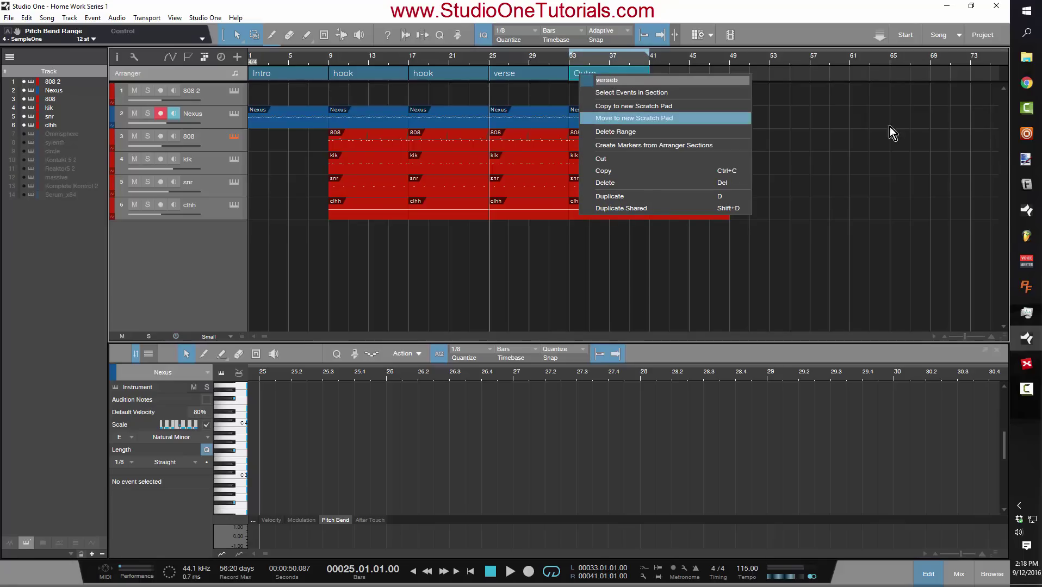
left_click(898, 148)
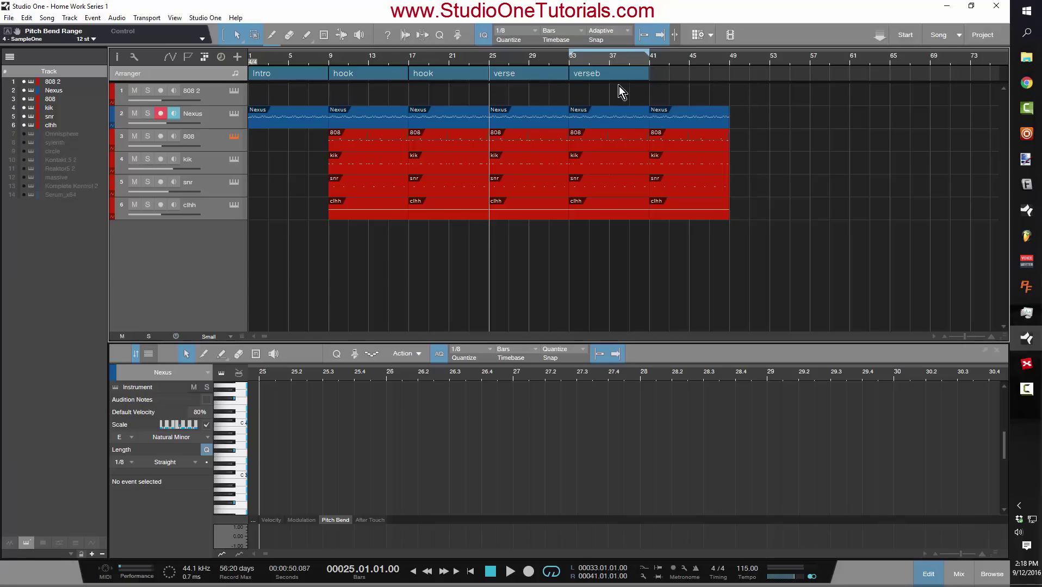
Add an arranger section over bars 41–49 and rename it verse b.
double_click(689, 76)
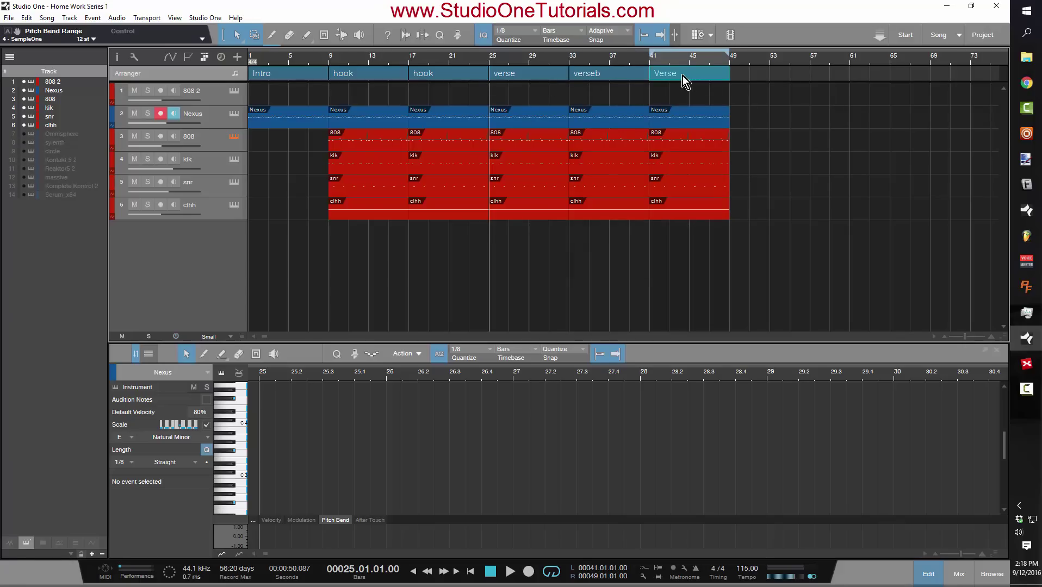
right_click(666, 76)
left_click(699, 82)
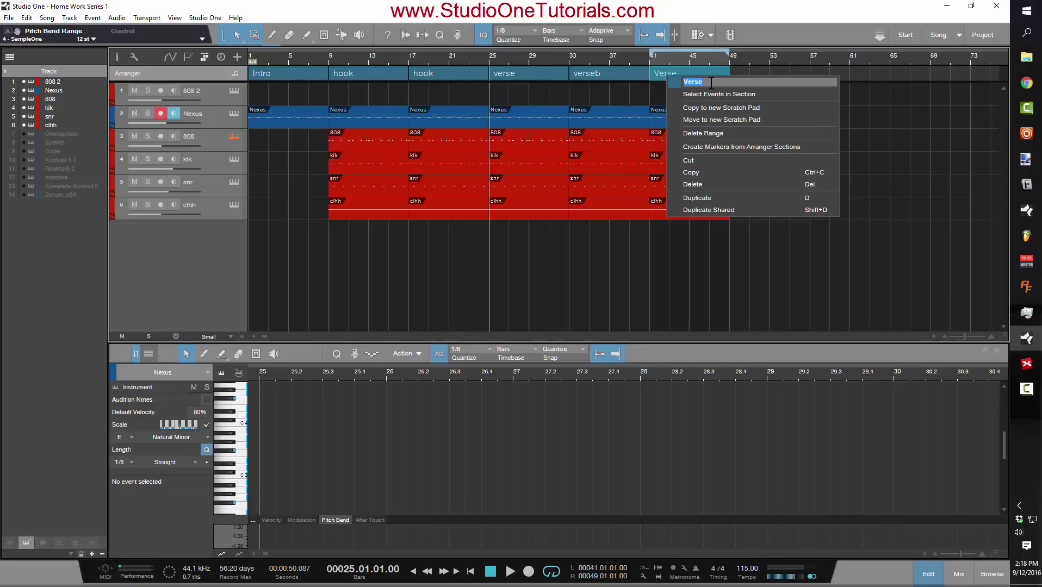
key("BackSpace")
type("verse")
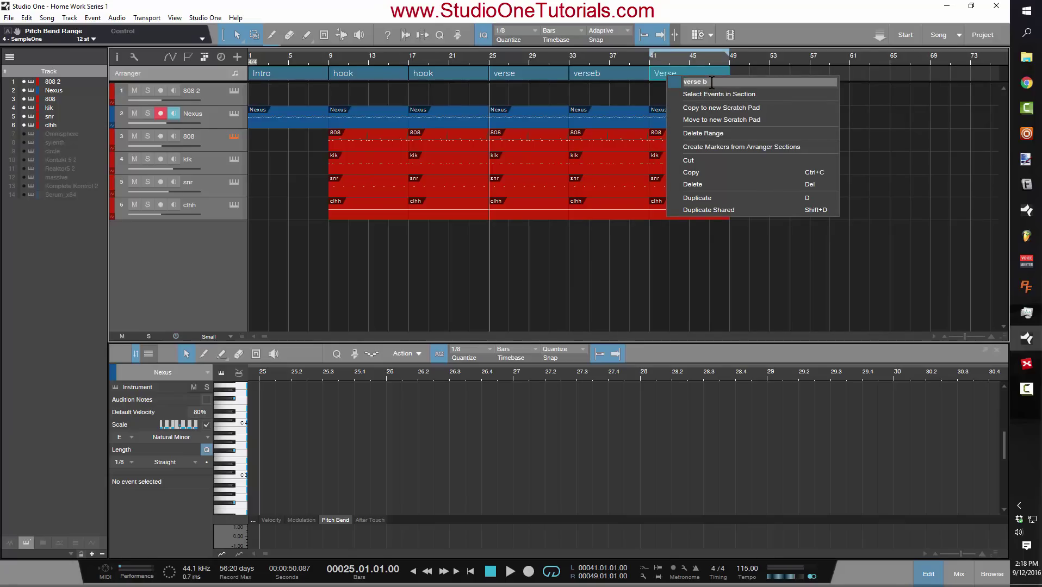
left_click(808, 285)
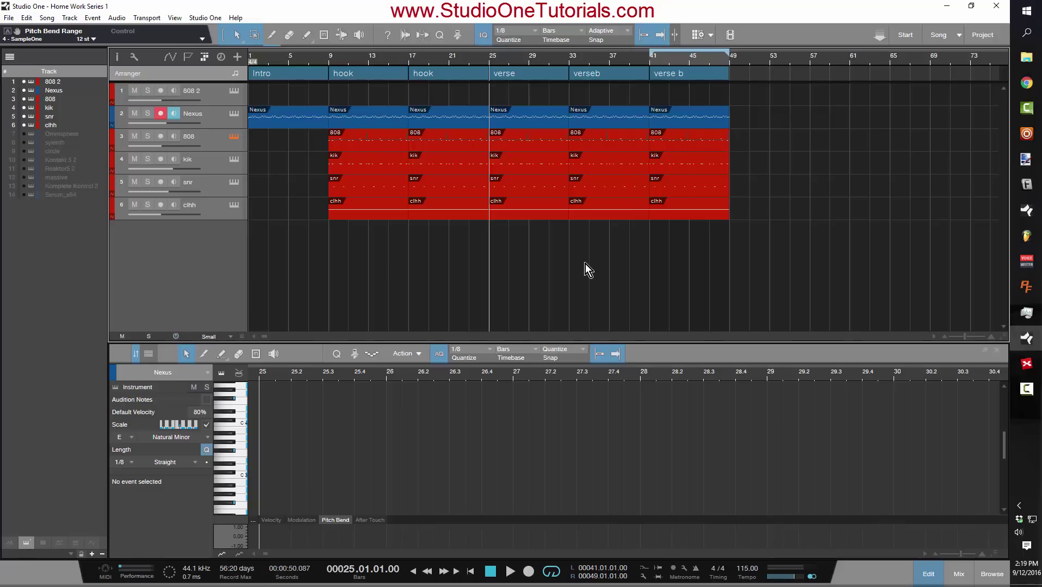
Delete the verse clhh part at bar 25 and trim the snr part to start at bar 29.
left_click(538, 216)
key("Delete")
key("Right")
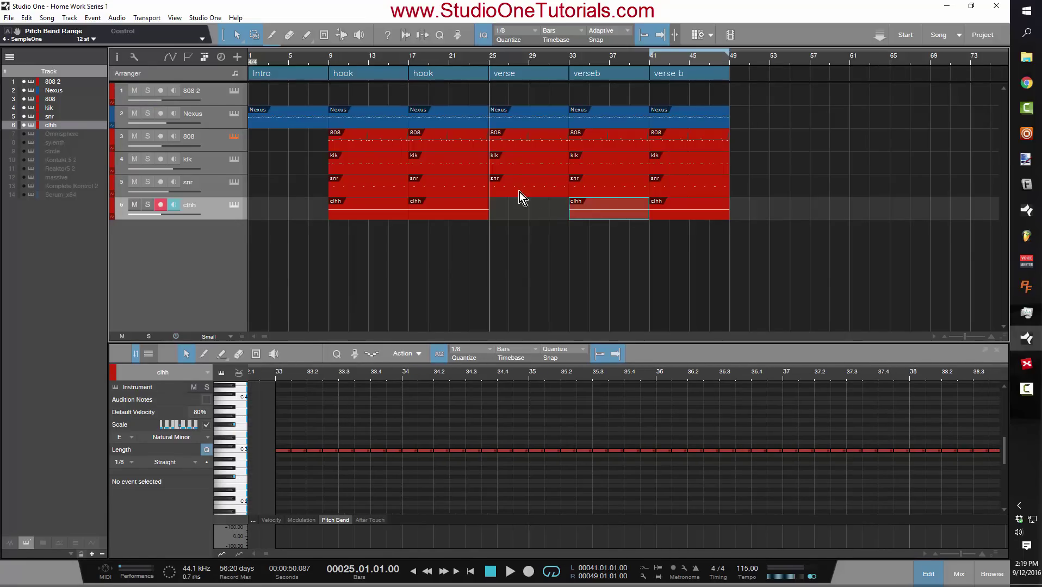
left_click_drag(489, 188, 525, 194)
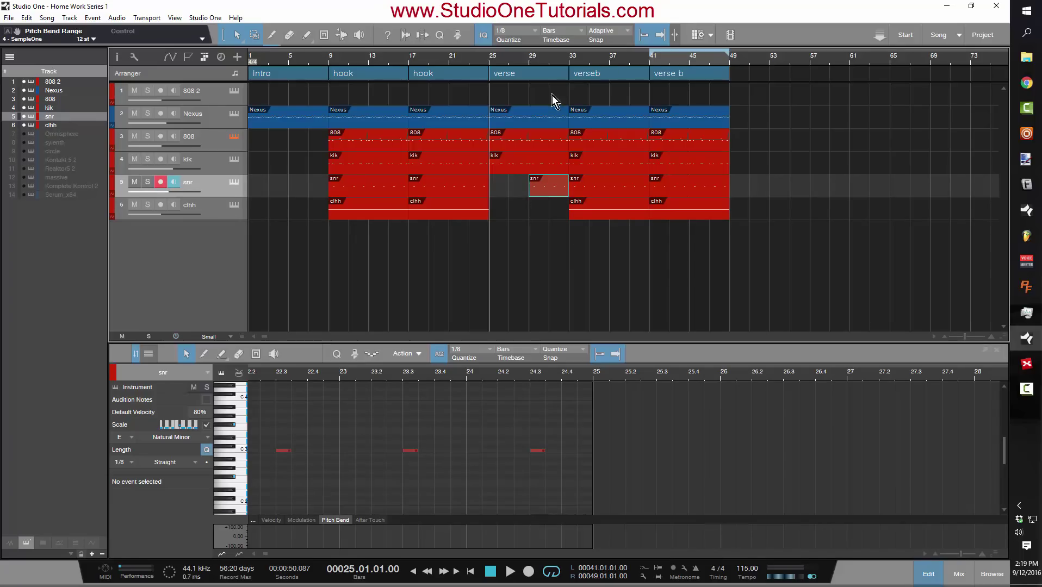
Trim the 808, kik, snr and clhh parts from bar 33 to end at bar 40.
left_click_drag(640, 266, 650, 207)
left_click(642, 161)
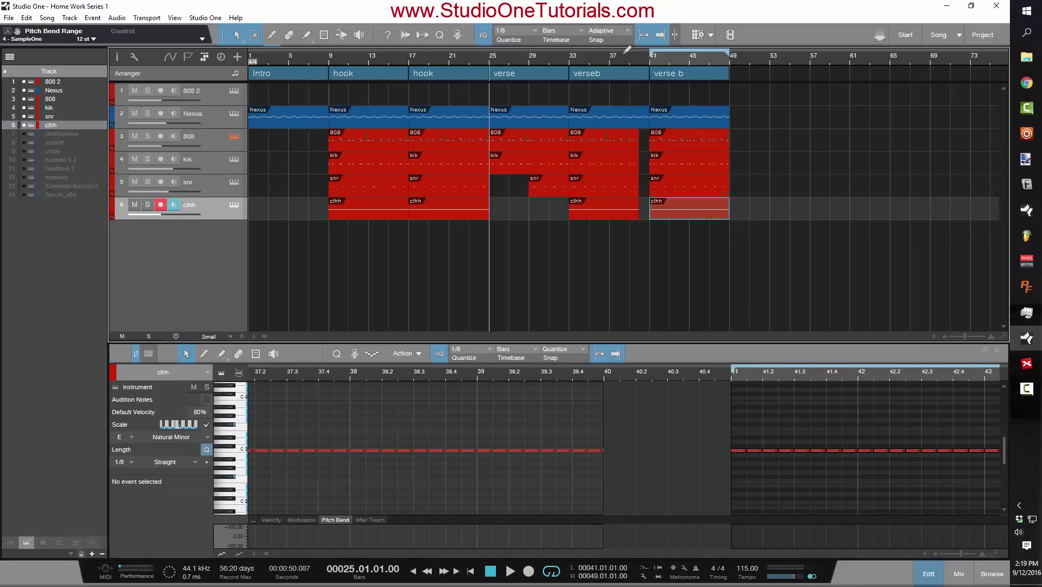
left_click_drag(627, 56, 567, 105)
Zoom out to the whole arrangement and open the verse b clhh part in the editor.
key("z")
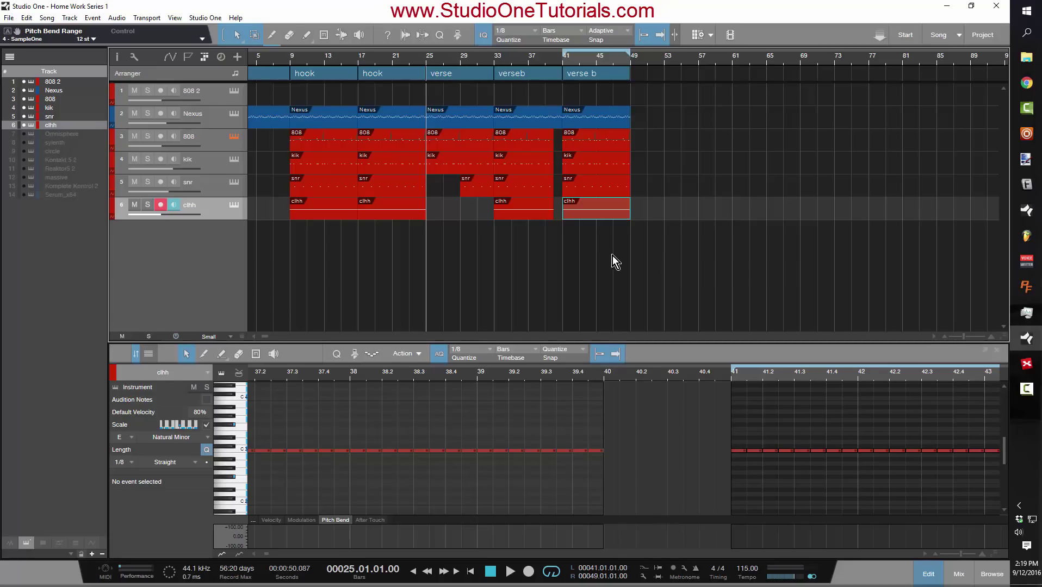
double_click(596, 214)
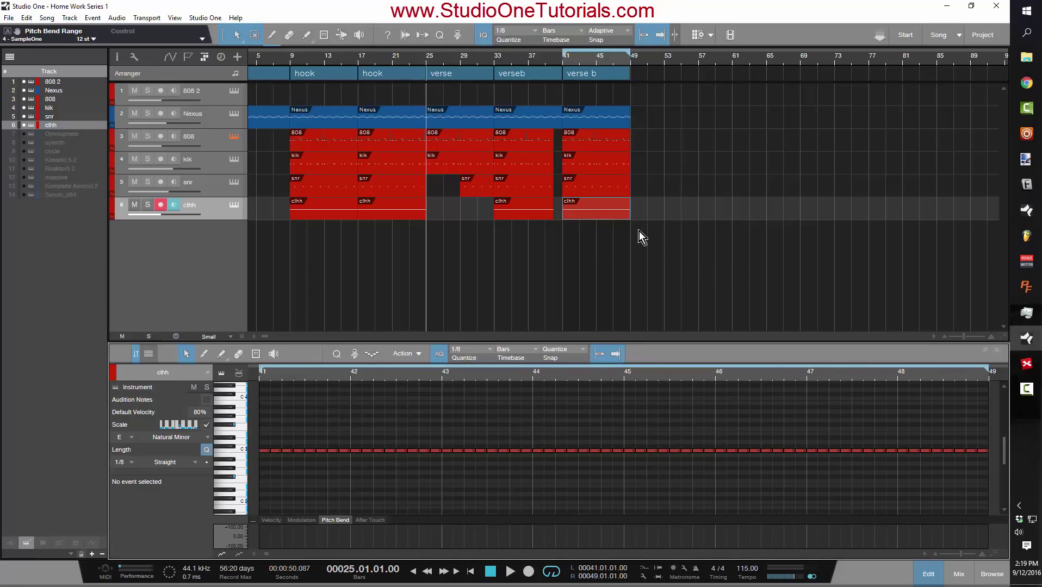
mouse_move(629, 216)
left_mouse_down()
mouse_move(597, 217)
mouse_move(630, 217)
left_mouse_up()
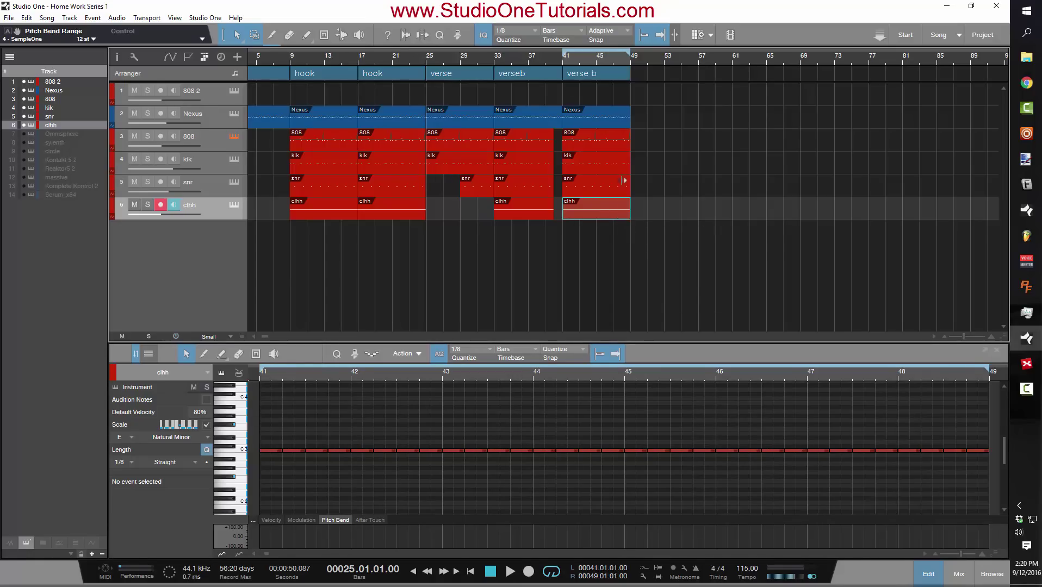
Play the song from bar 33, then again from bar 41.
left_click(496, 59)
key("space")
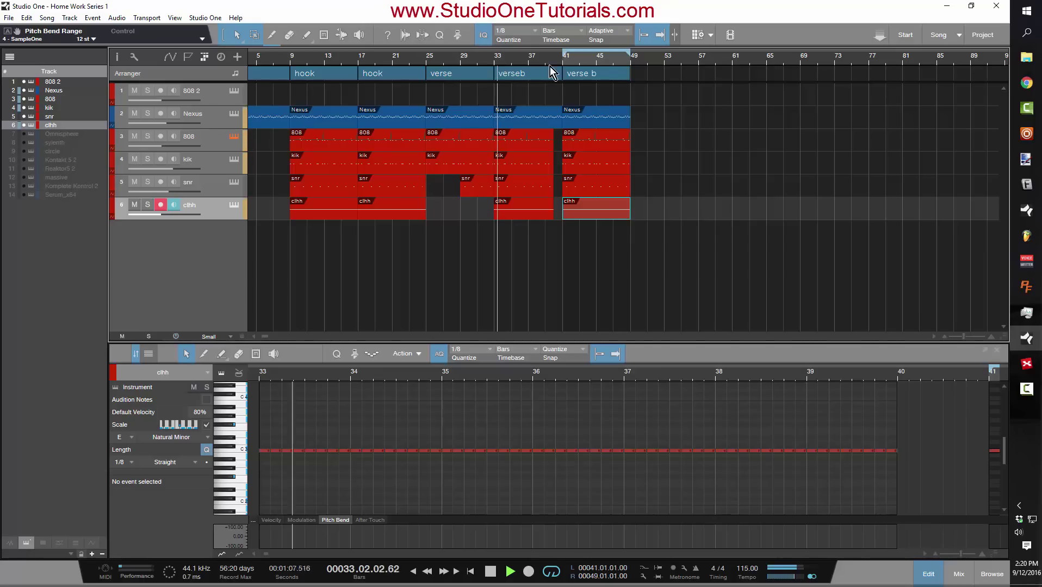
key("space")
left_click(564, 61)
key("space")
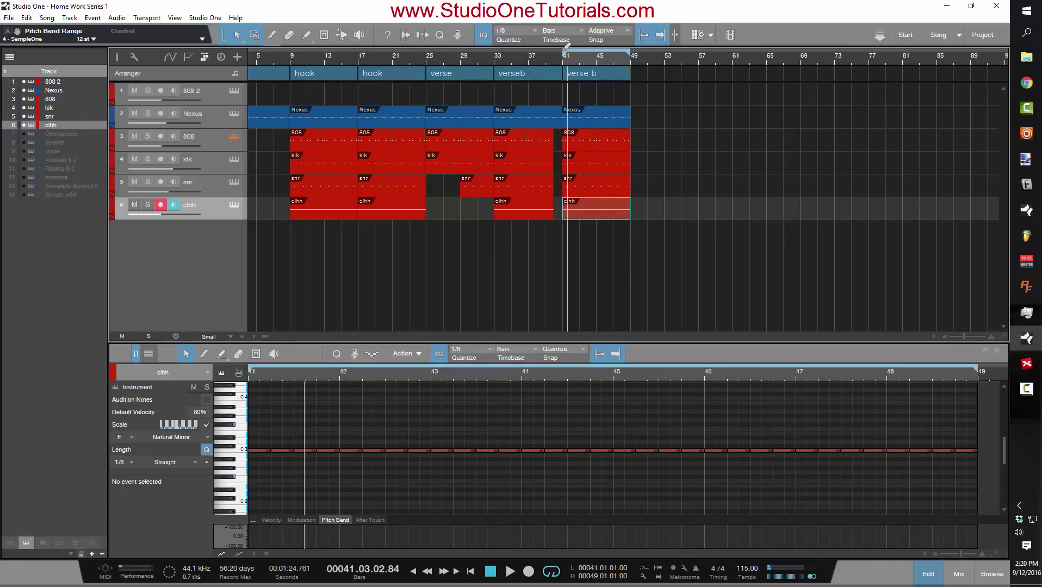
Set the loop from bar 1 to bar 49 and select the Arranger sections.
left_click_drag(567, 45, 252, 52)
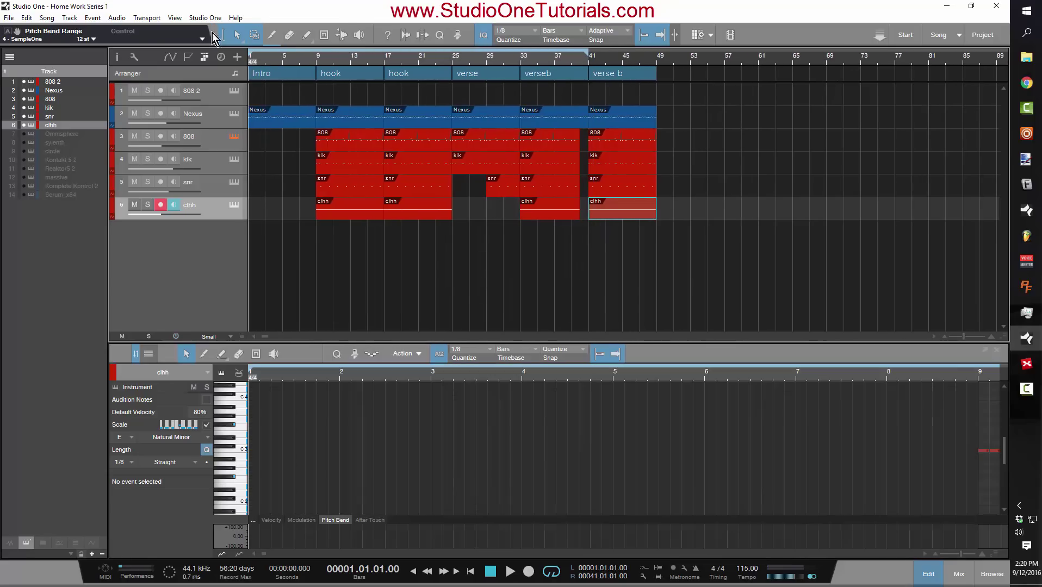
left_click_drag(588, 53, 661, 80)
left_click_drag(801, 289, 759, 260)
left_click(357, 75)
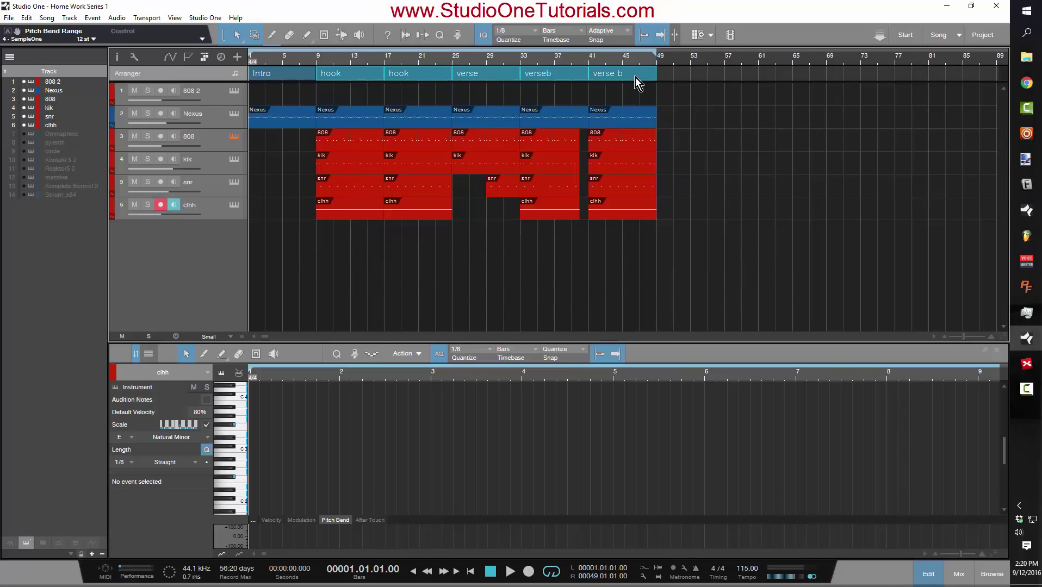
Duplicate hook through verse b after bar 49, copy a hook to bar 89, and loop bars 1–105.
key("ctrl+d")
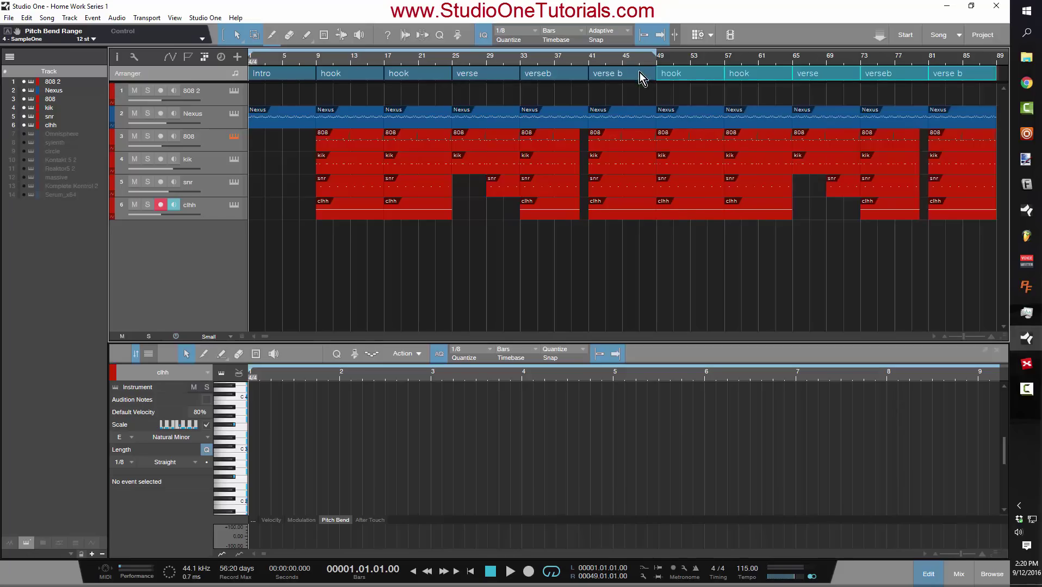
scroll(630, 55, "down", 5)
scroll(628, 50, "up", 1)
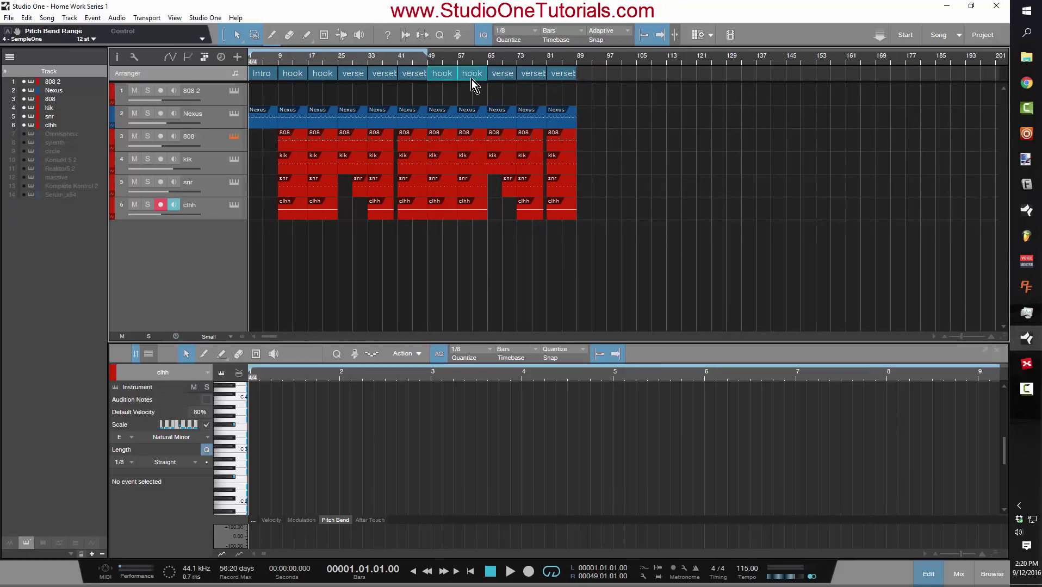
key("ctrl+d")
key("ctrl+z")
left_click_drag(443, 76, 617, 74)
left_click_drag(435, 48, 638, 134)
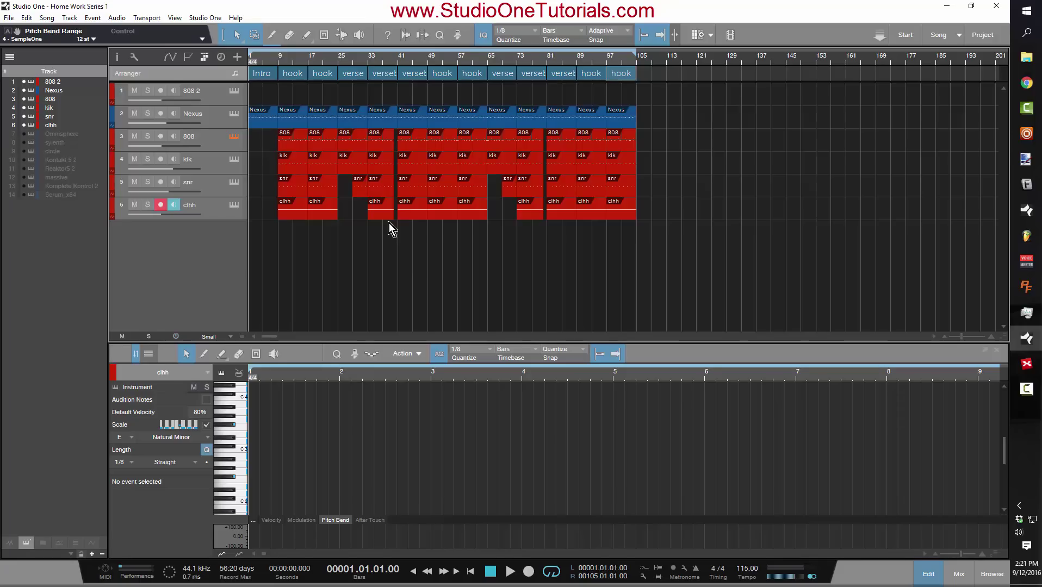
Play the extended arrangement from bar 1 through to its closing hook.
key("space")
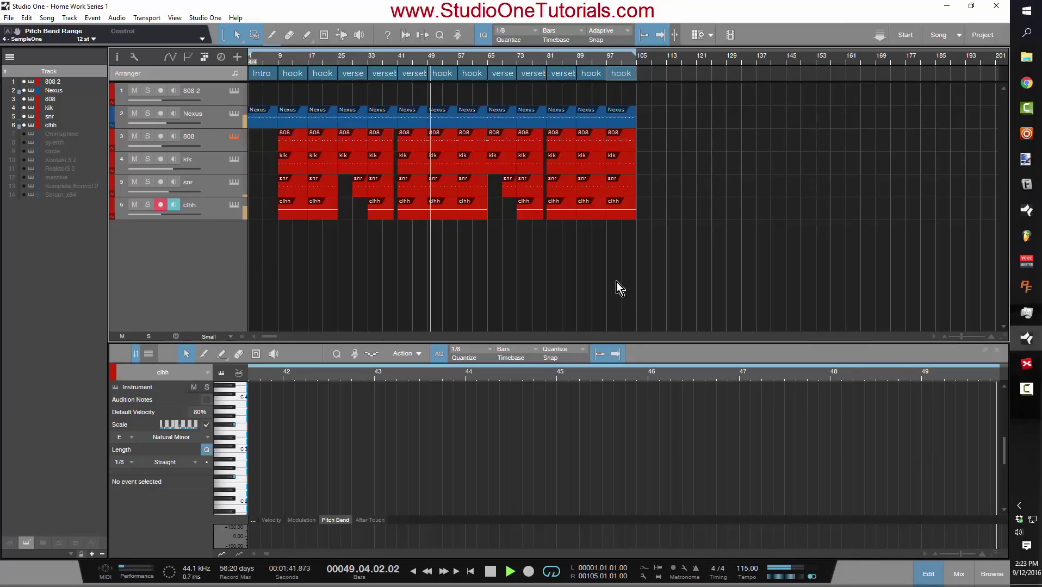
Stop playback and marquee-select all events across the arrange view.
key("space")
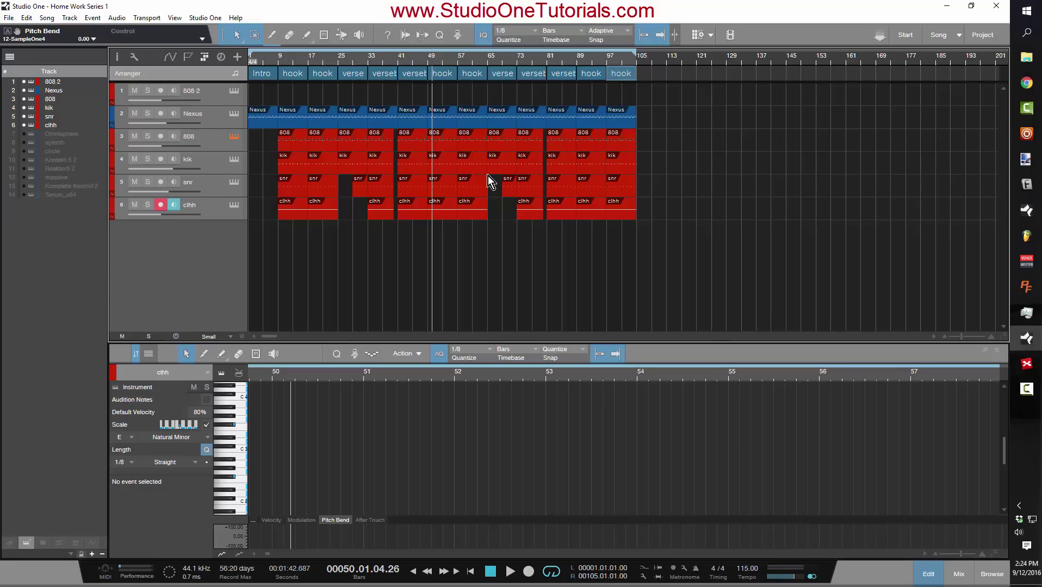
left_click_drag(779, 265, 246, 133)
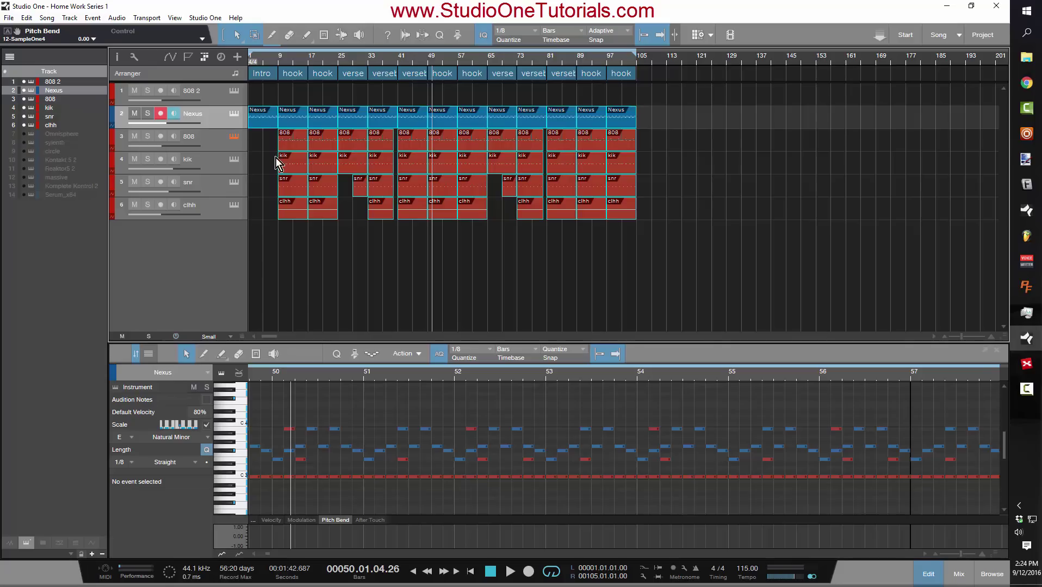
Clear the part selection and zoom in on the intro of the arrangement.
left_click(724, 278)
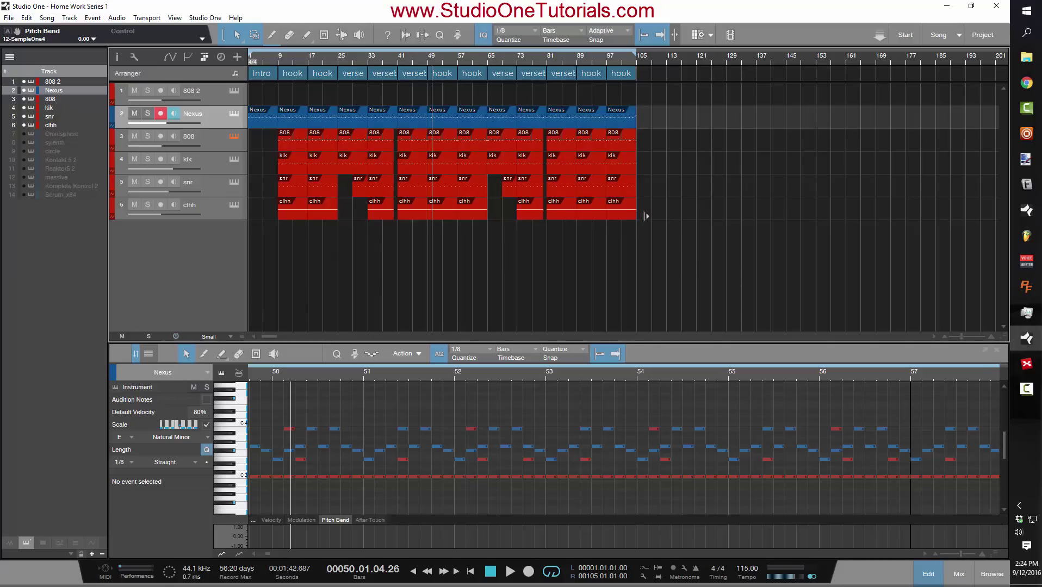
left_click_drag(719, 265, 203, 126)
left_click_drag(305, 58, 305, 86)
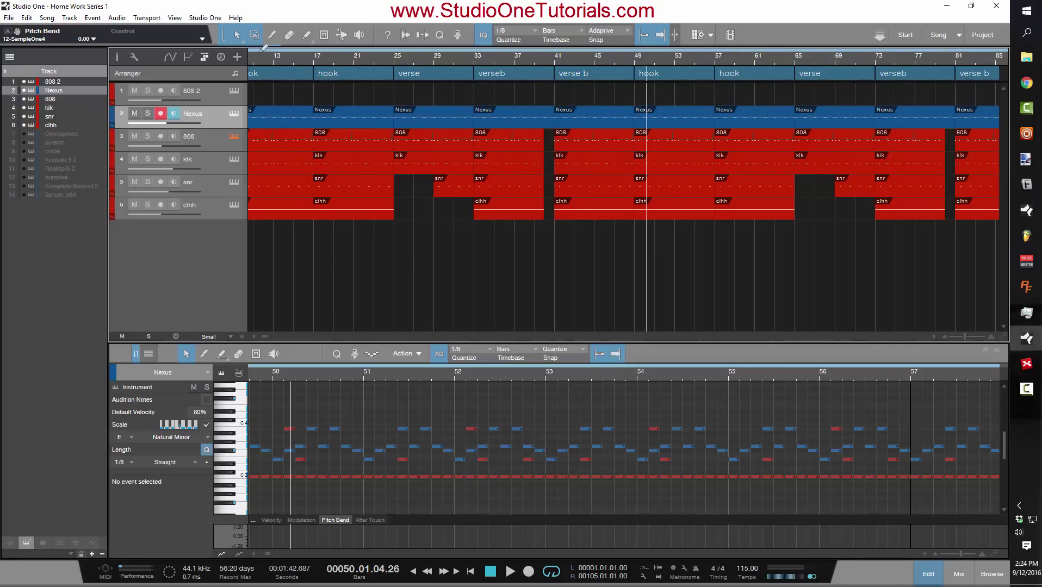
left_click_drag(257, 62, 326, 44)
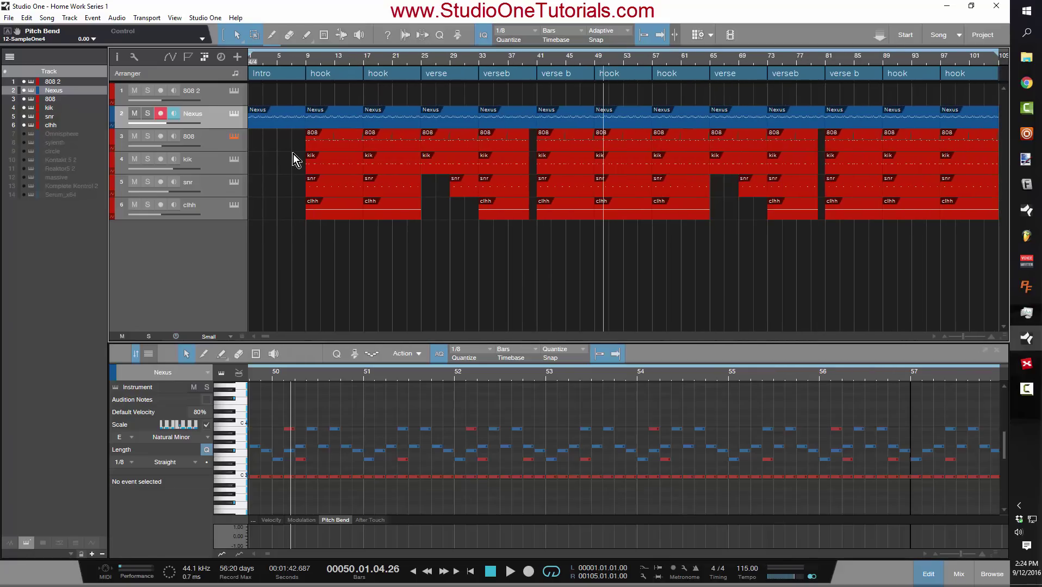
Split the Nexus part at bar 5 and bounce it to a new Nexus audio track.
key("3")
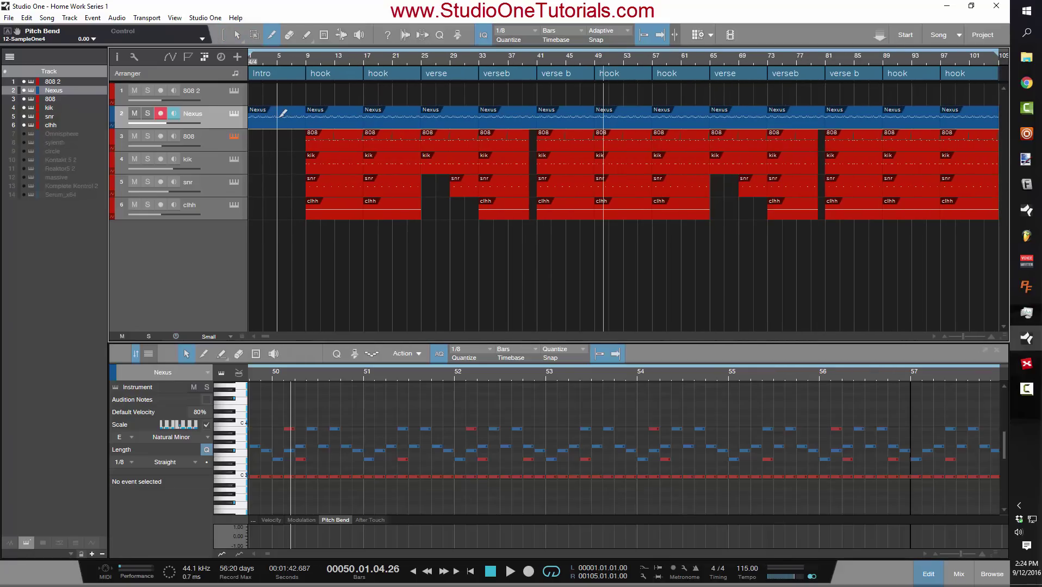
left_click(279, 112)
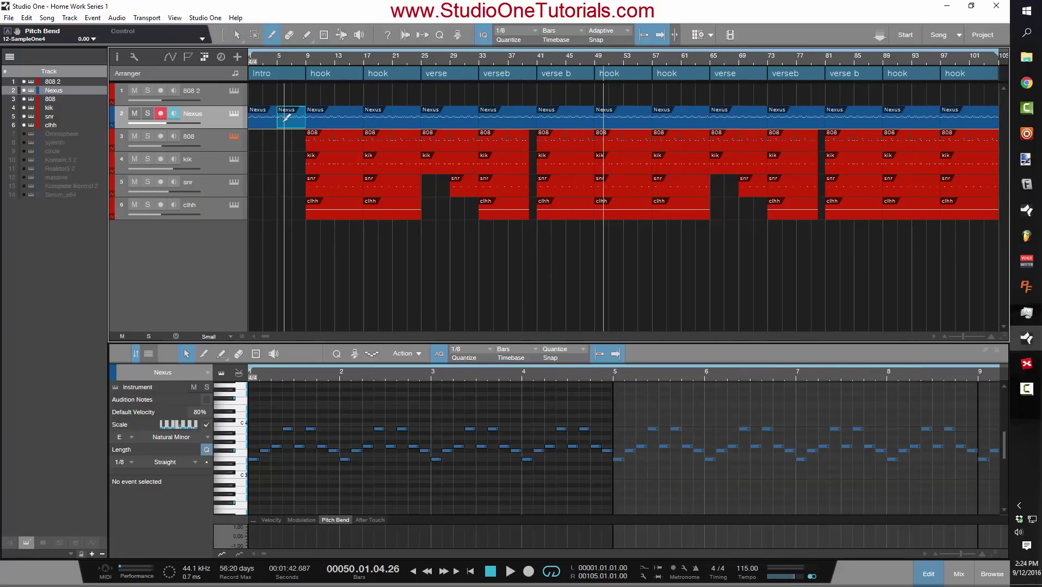
key("1")
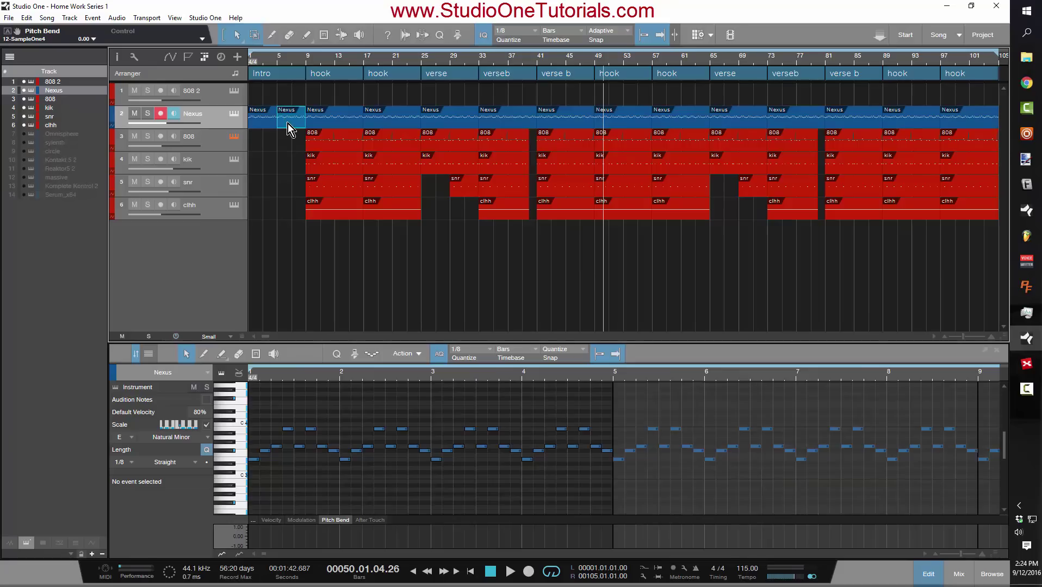
key("ctrl+b")
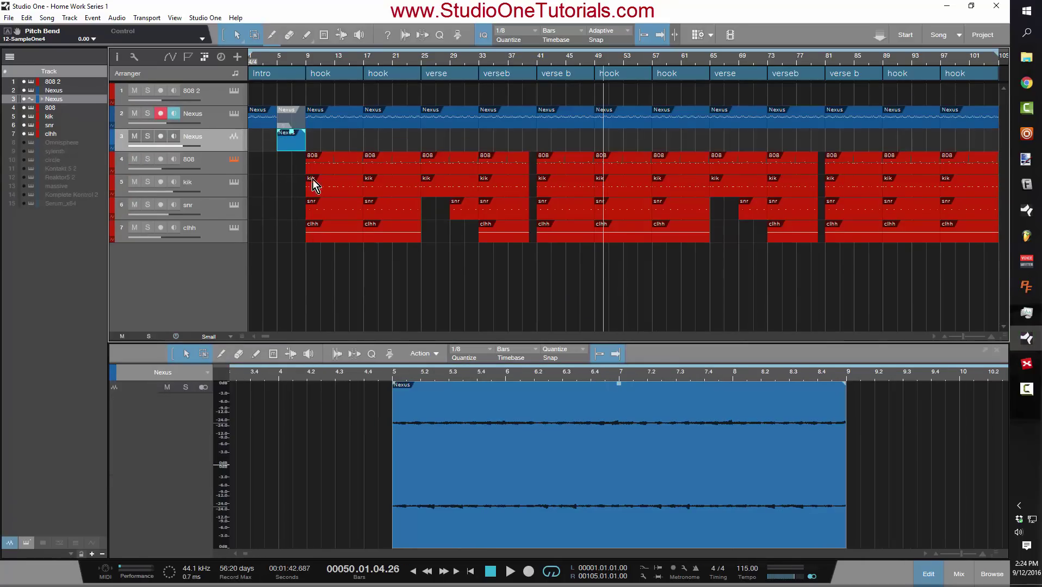
Add a 1/16 kick roll note at 8.4.3 and play back from bar 4.
left_click_drag(306, 184, 299, 186)
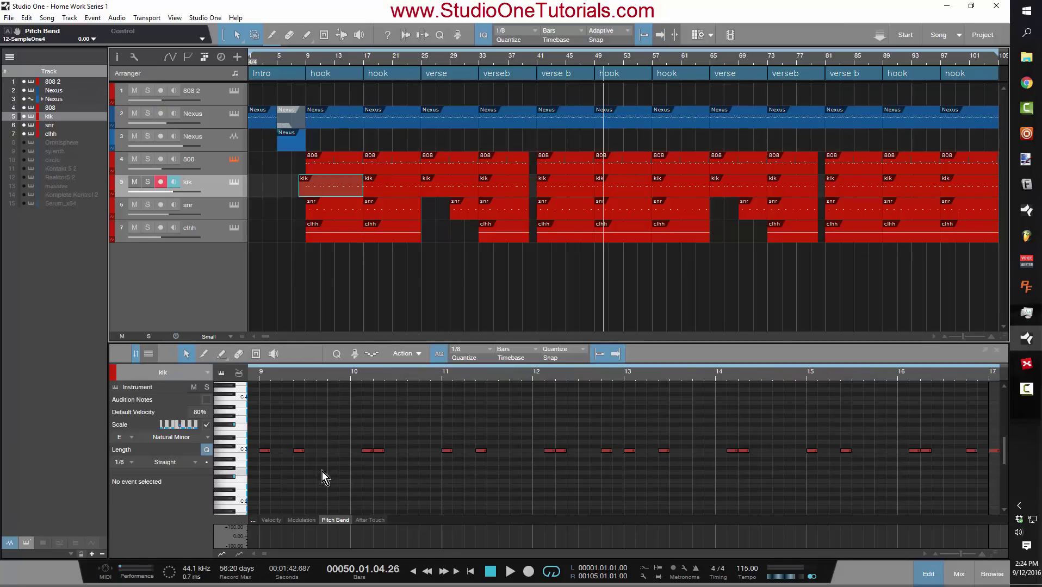
key("e")
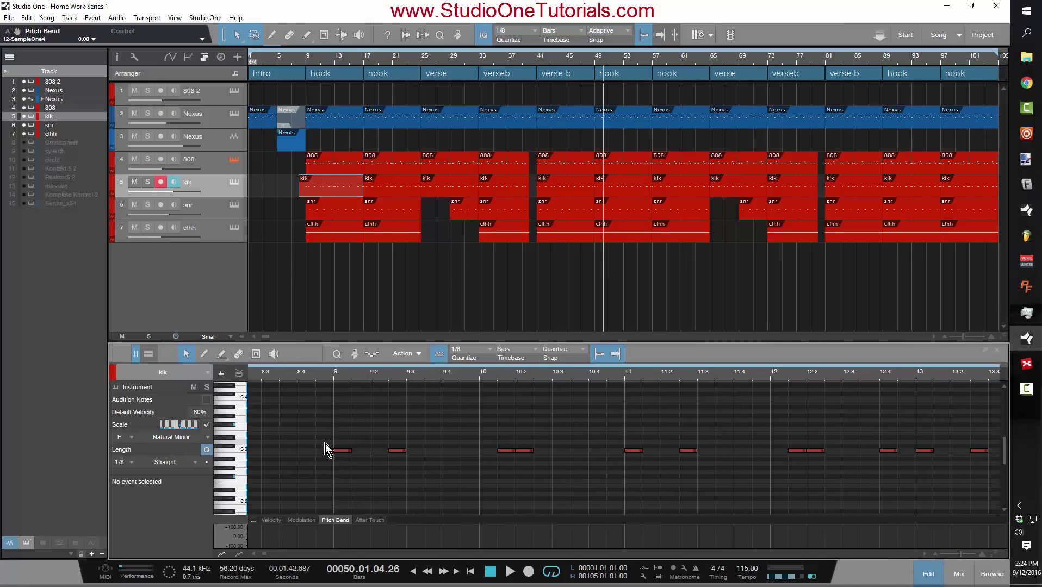
double_click(322, 451)
left_click(468, 354)
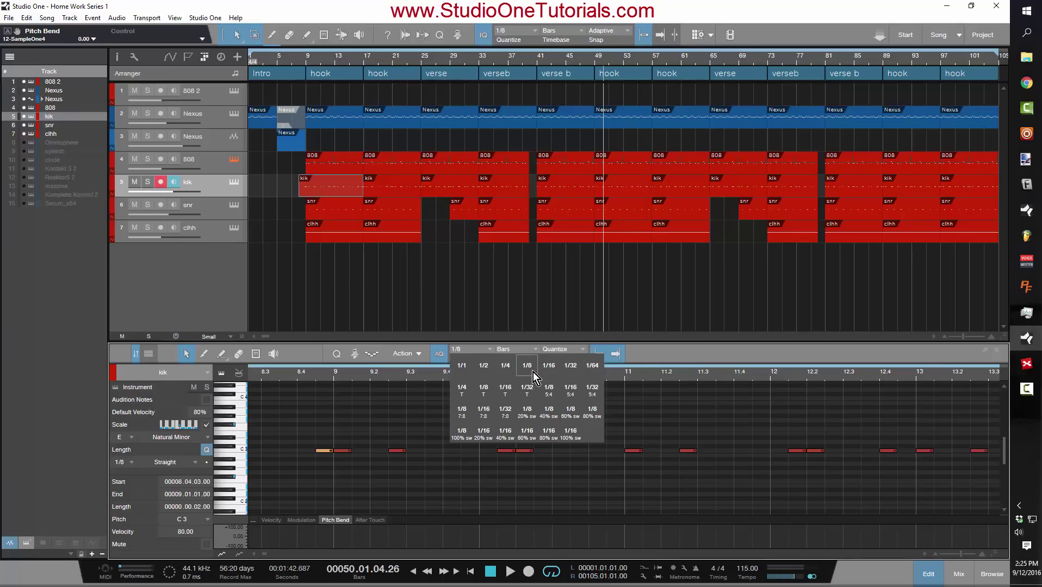
left_click(549, 367)
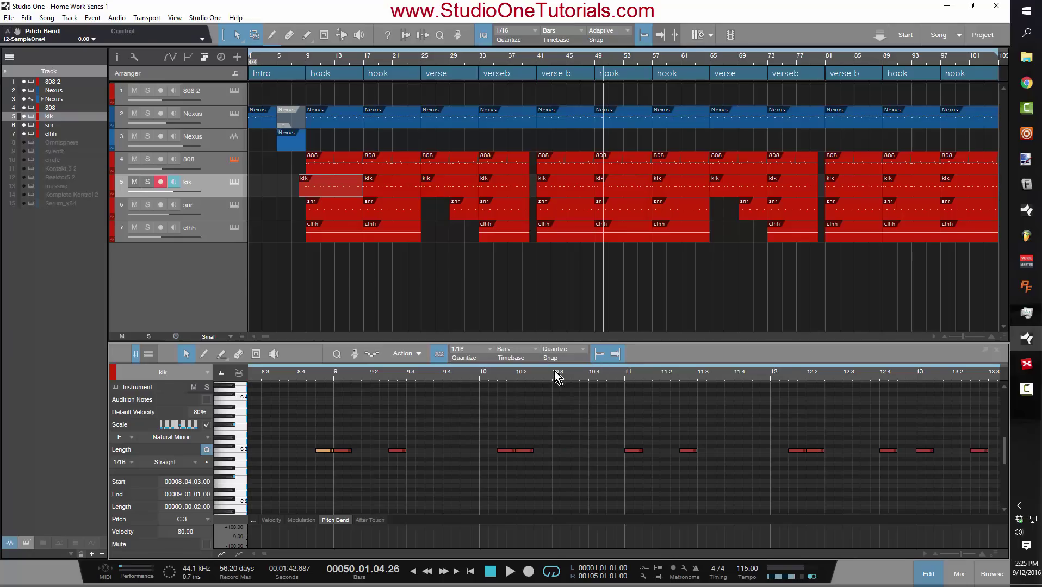
left_click(271, 57)
key("space")
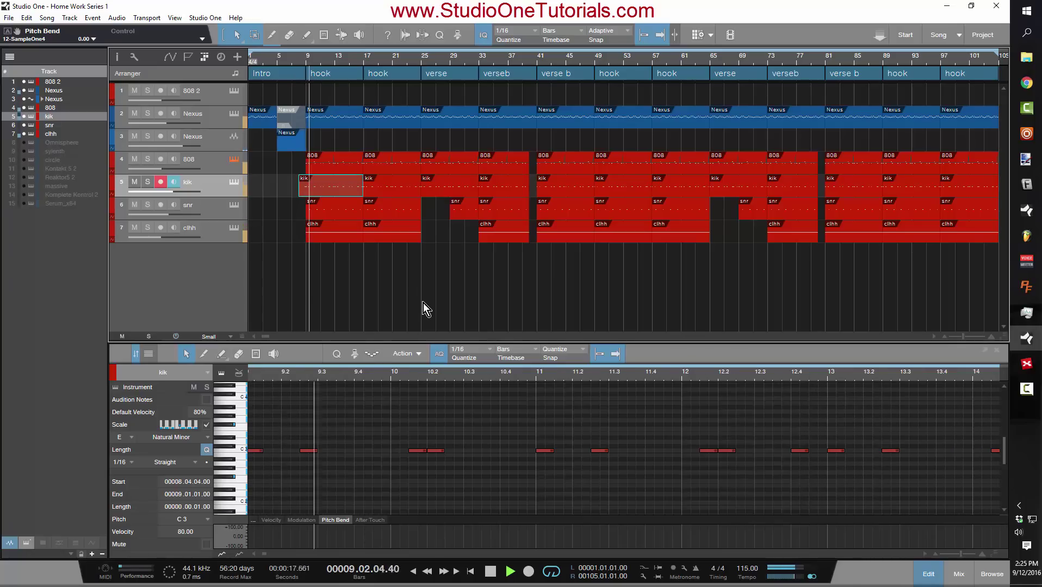
key("space")
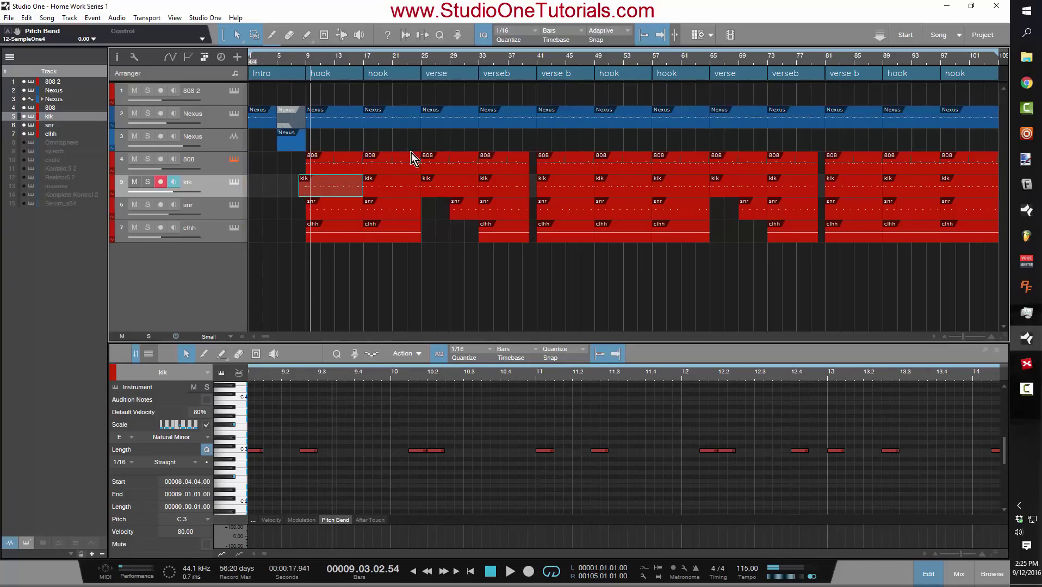
Extend the second clhh part so it starts at bar 13.
left_click(389, 238)
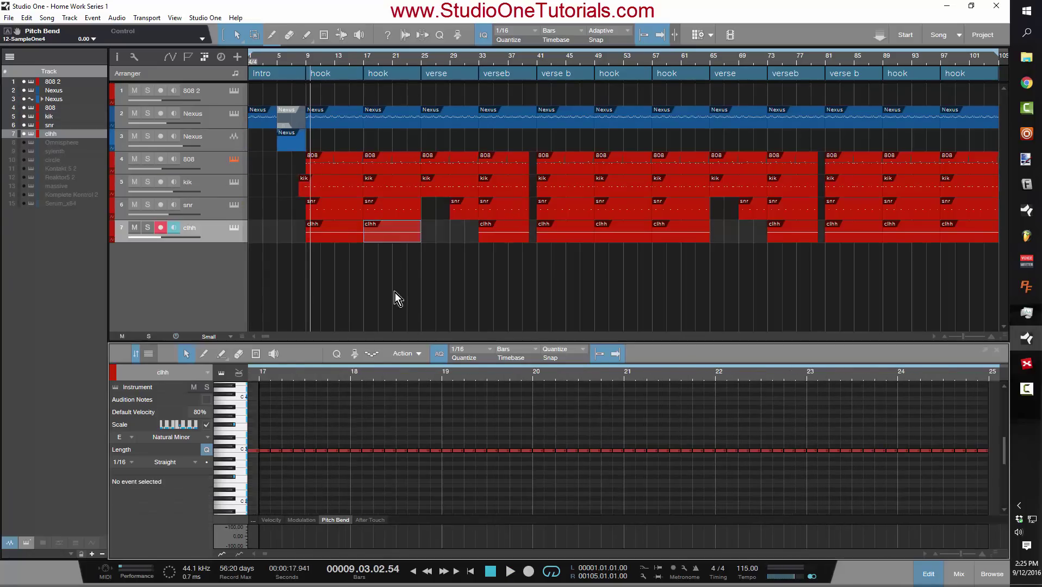
key("w")
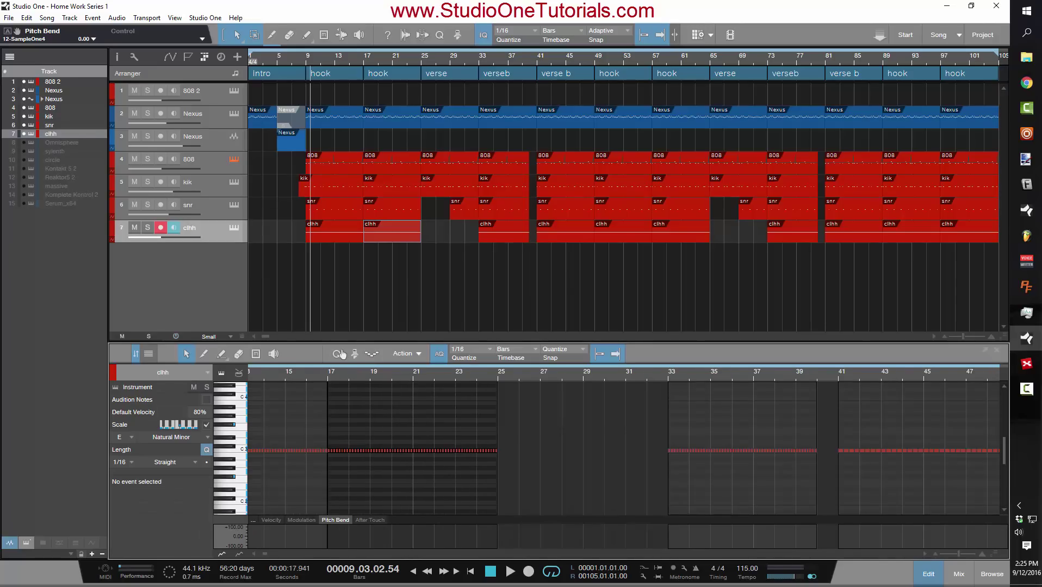
left_click_drag(363, 238, 334, 249)
left_click(462, 258)
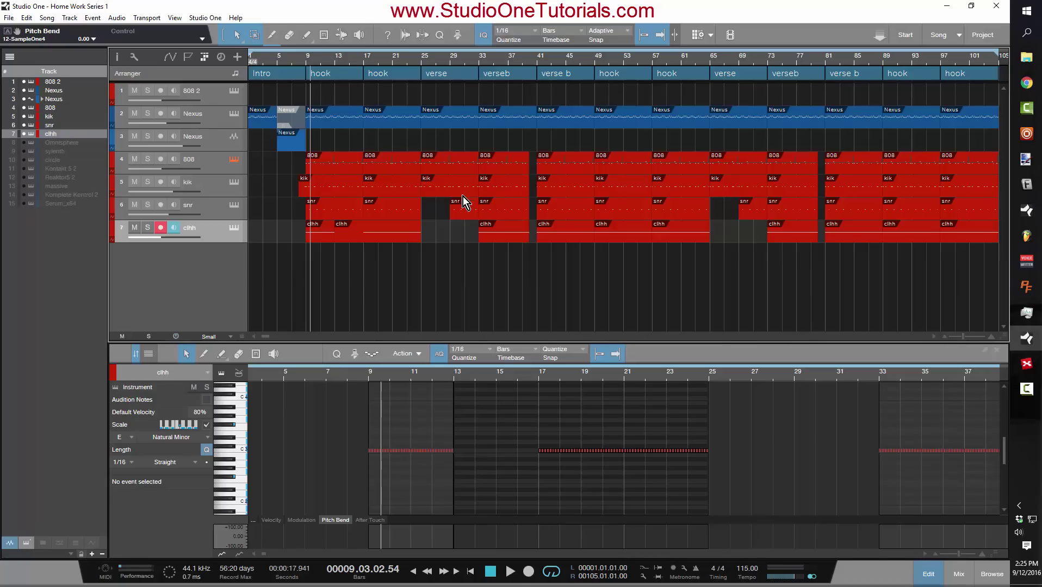
Add an eighth-length kick at 43.4 in the verse b kik part, then play from bar 41.
left_click(550, 192)
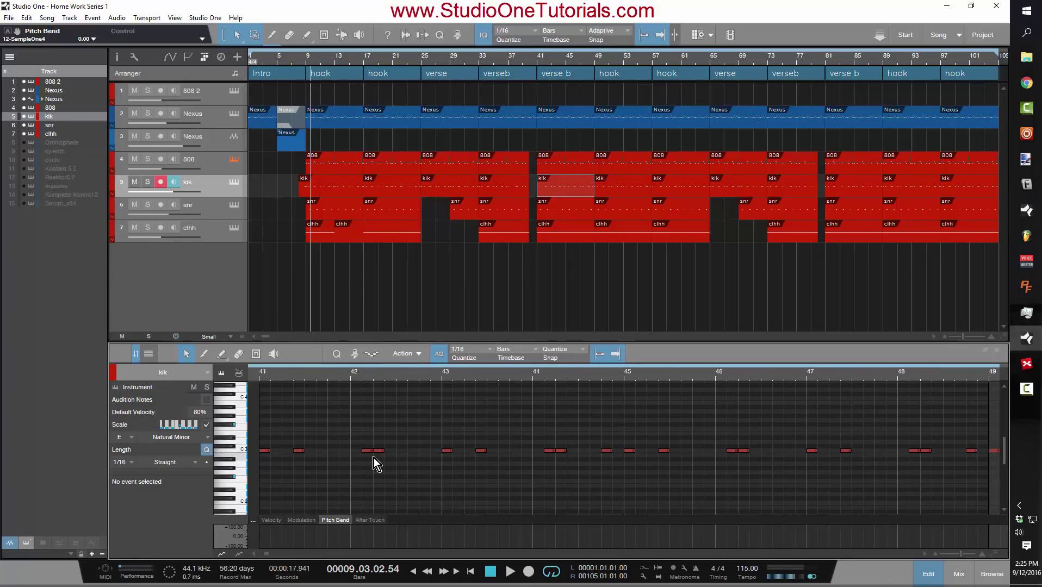
double_click(467, 452)
left_click_drag(470, 451, 491, 452)
left_click(513, 453)
double_click(514, 452)
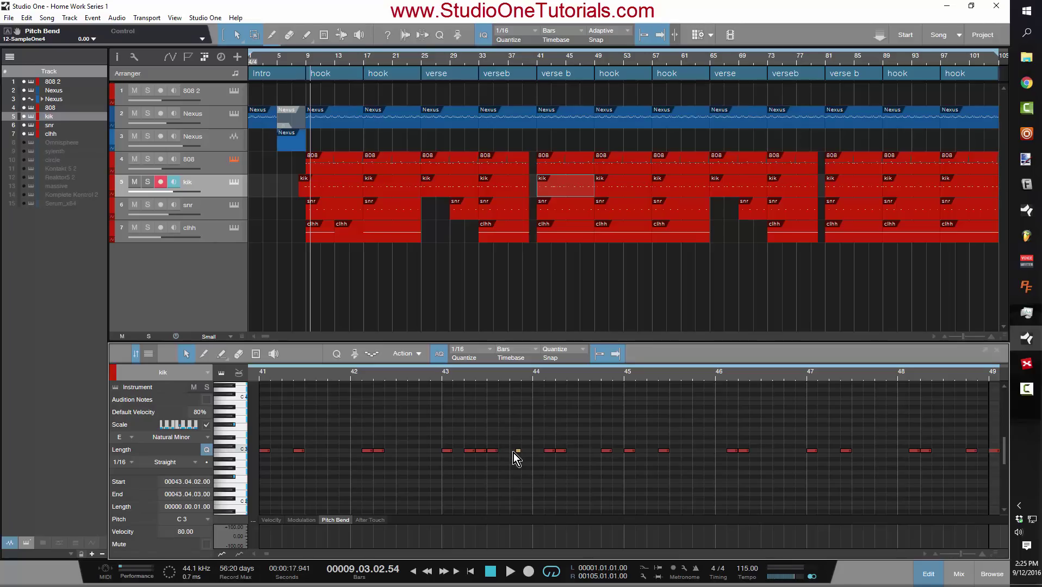
left_click(537, 61)
key("space")
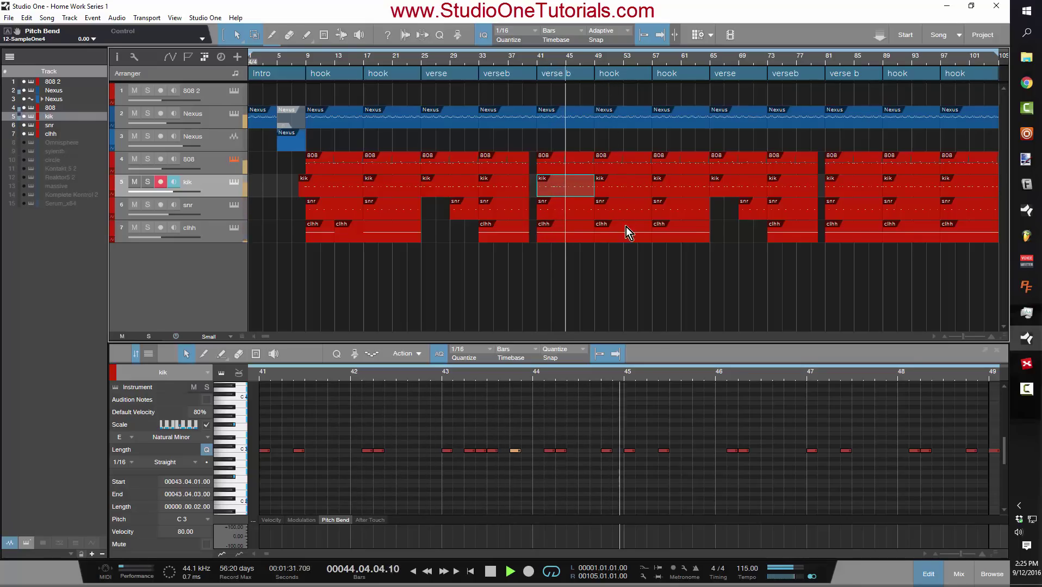
Stop playback at bar 45 and zoom out to show the whole arrangement through bar 105.
key("space")
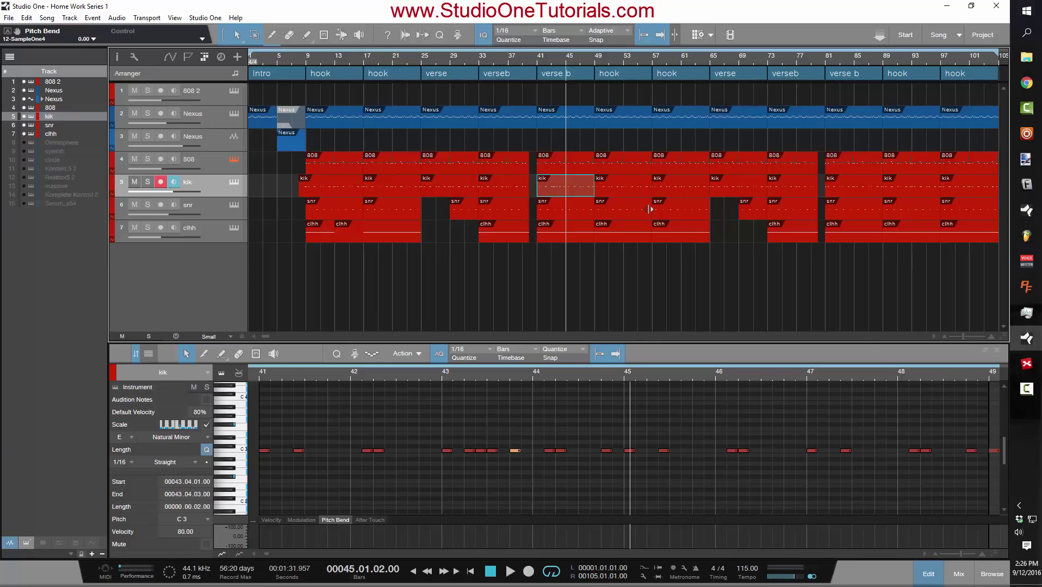
key("w")
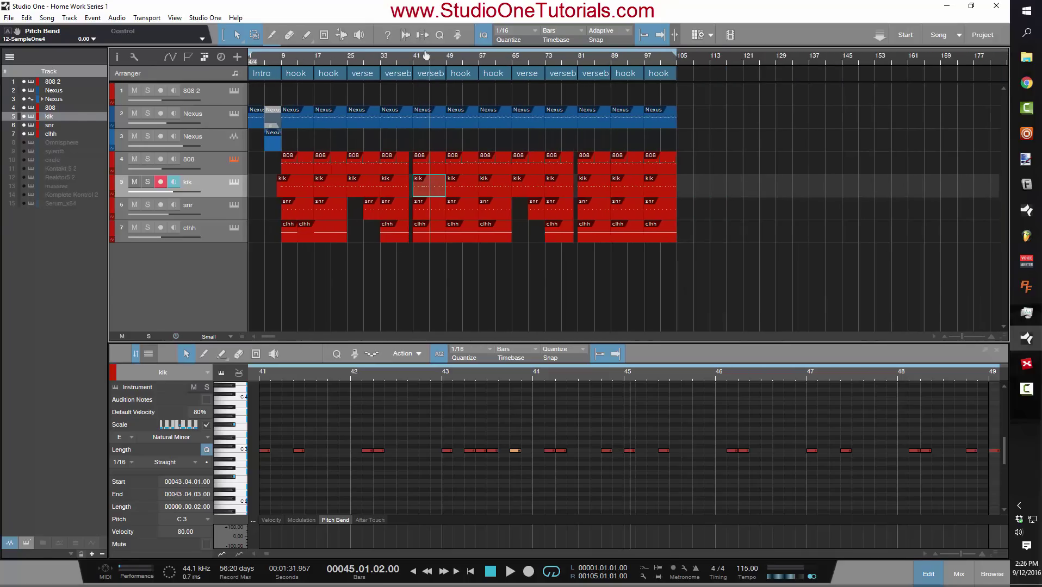